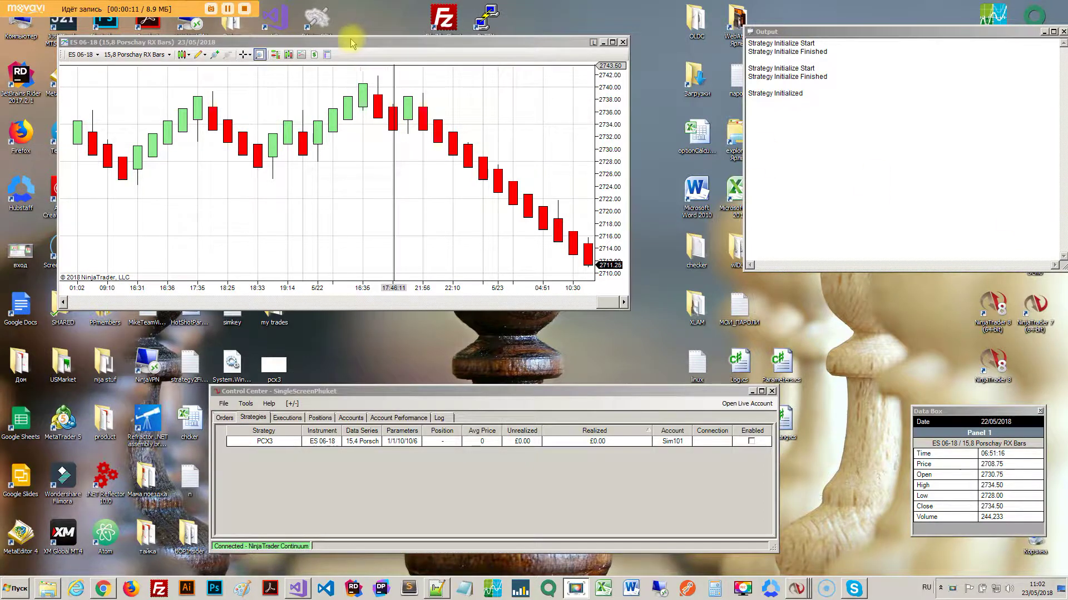
# Drag the ES 06-18 chart window further right on the desktop.
pyautogui.moveTo(351, 44); pyautogui.dragTo(396, 26)
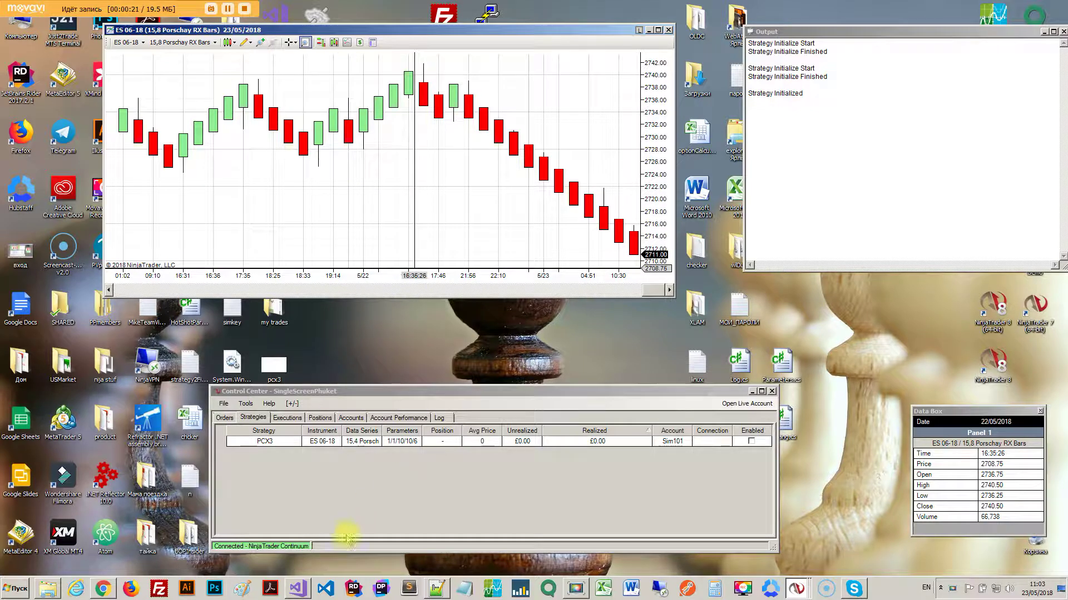
# Open PCX3.cs from Visual Studio's Solution Explorer, then minimize Visual Studio to return to NinjaTrader.
pyautogui.click(309, 590)
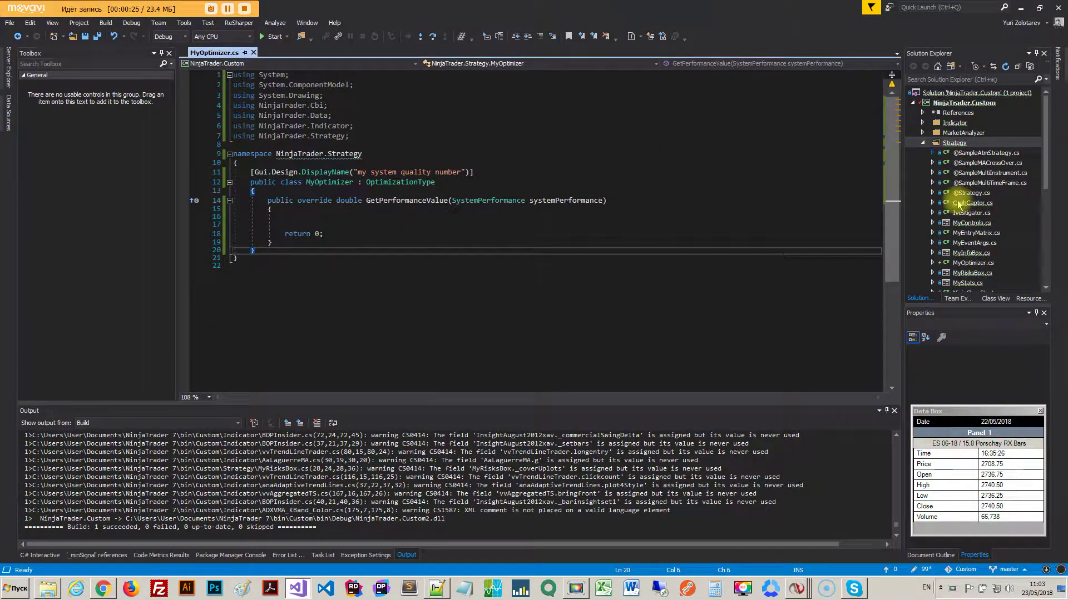
pyautogui.scroll(-4, 975, 241)
pyautogui.scroll(-2, 976, 243)
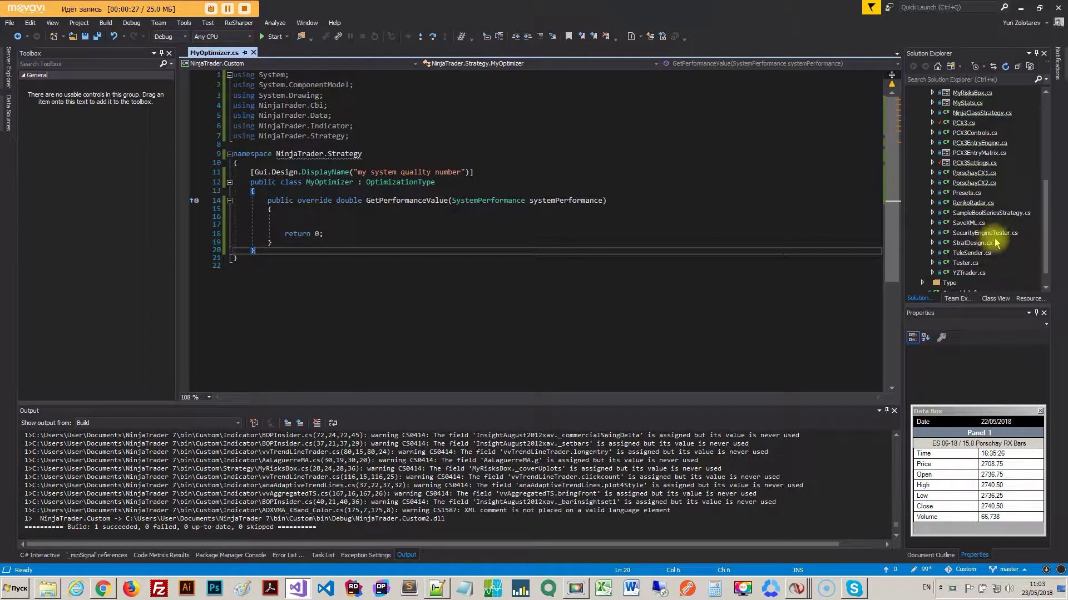
pyautogui.doubleClick(964, 124)
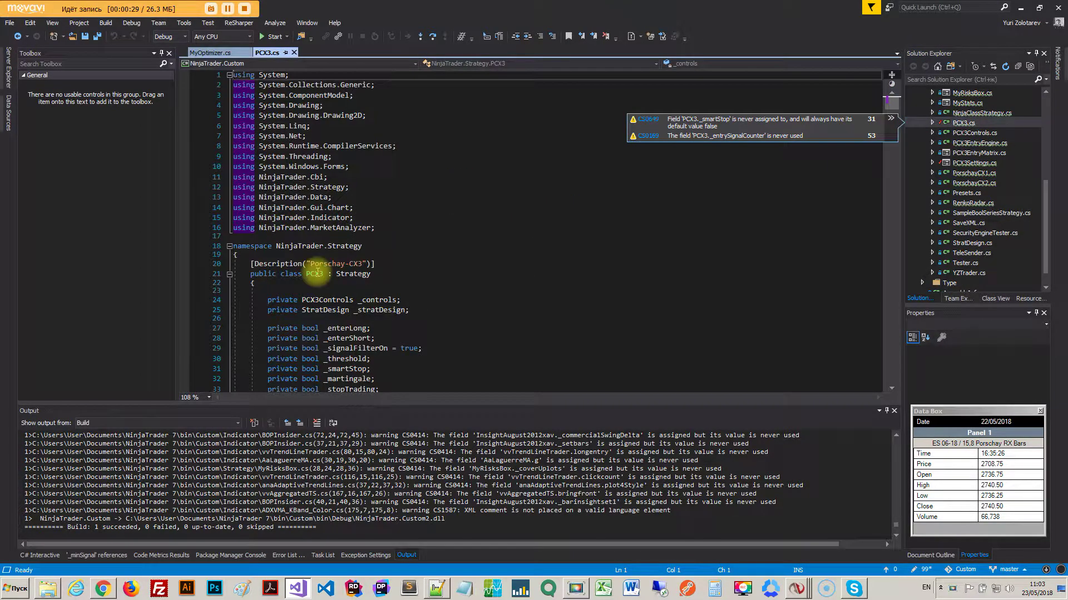
pyautogui.click(299, 588)
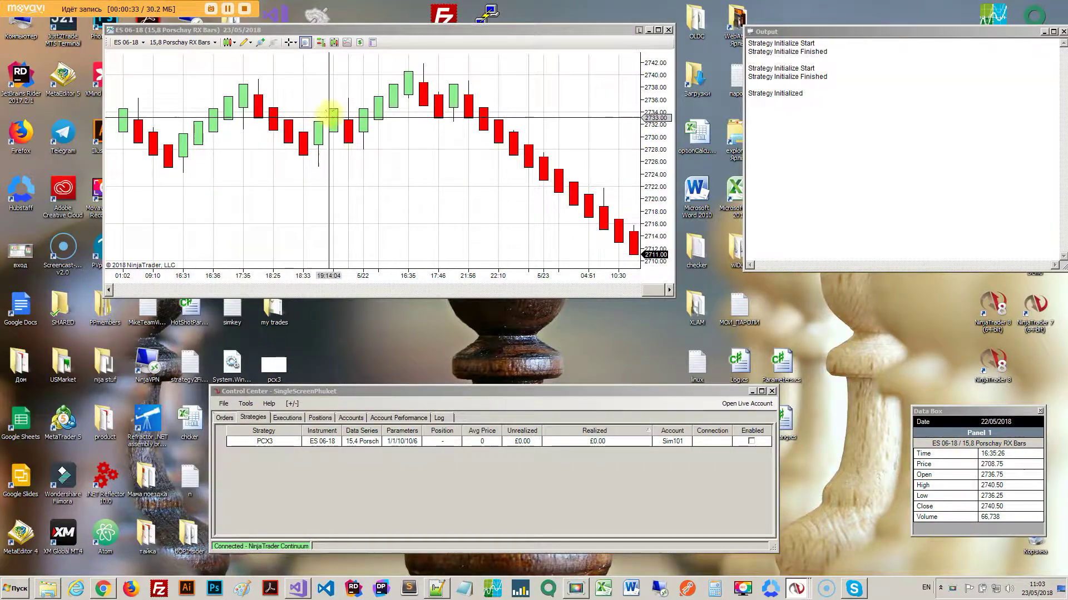
pyautogui.click(224, 404)
pyautogui.moveTo(239, 416)
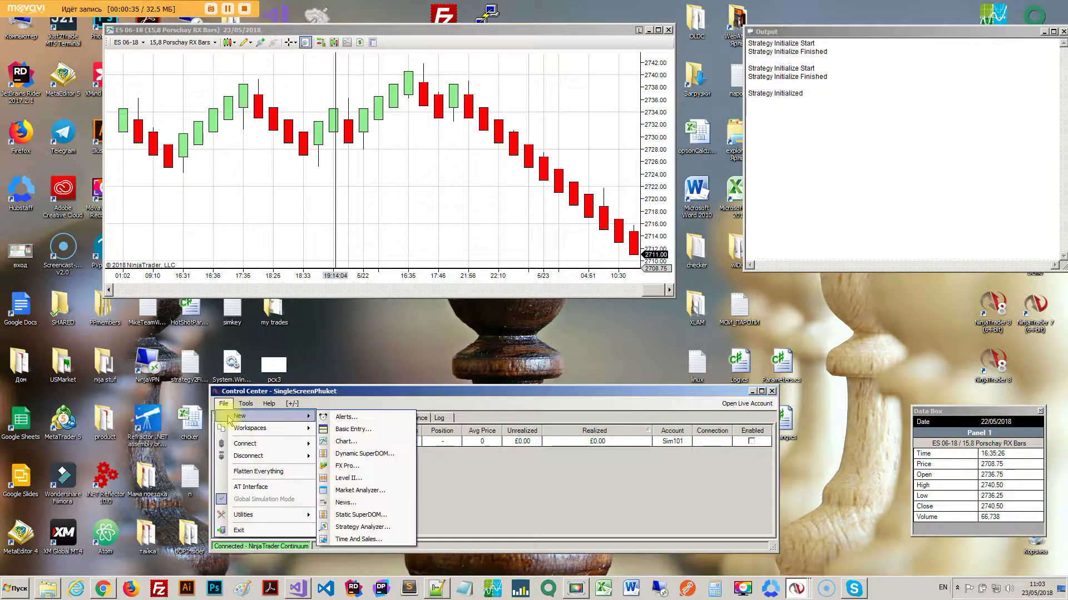
pyautogui.click(383, 529)
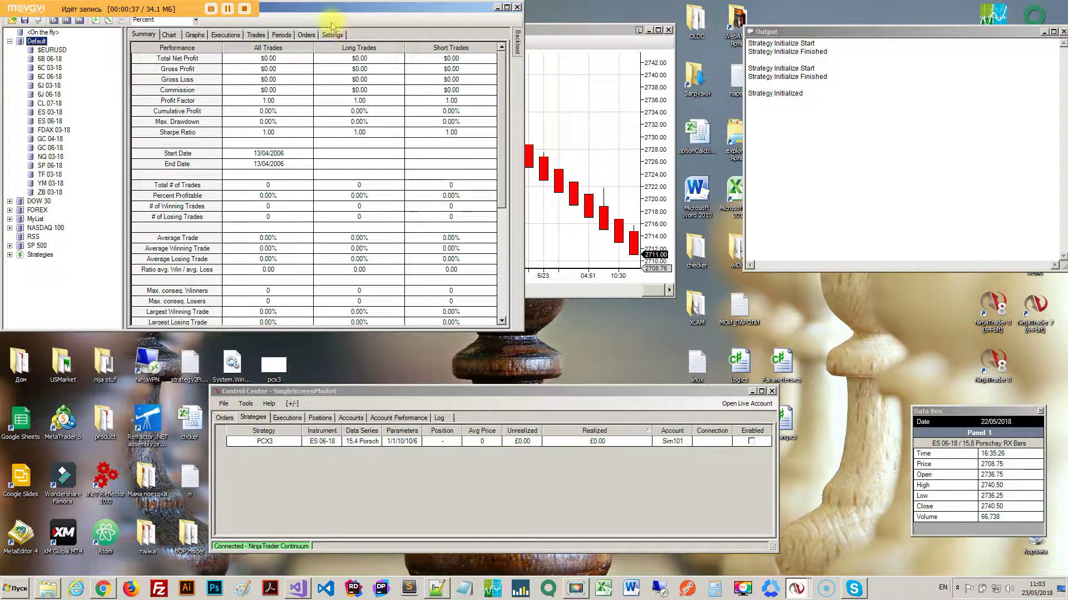
pyautogui.moveTo(337, 7); pyautogui.dragTo(492, 110)
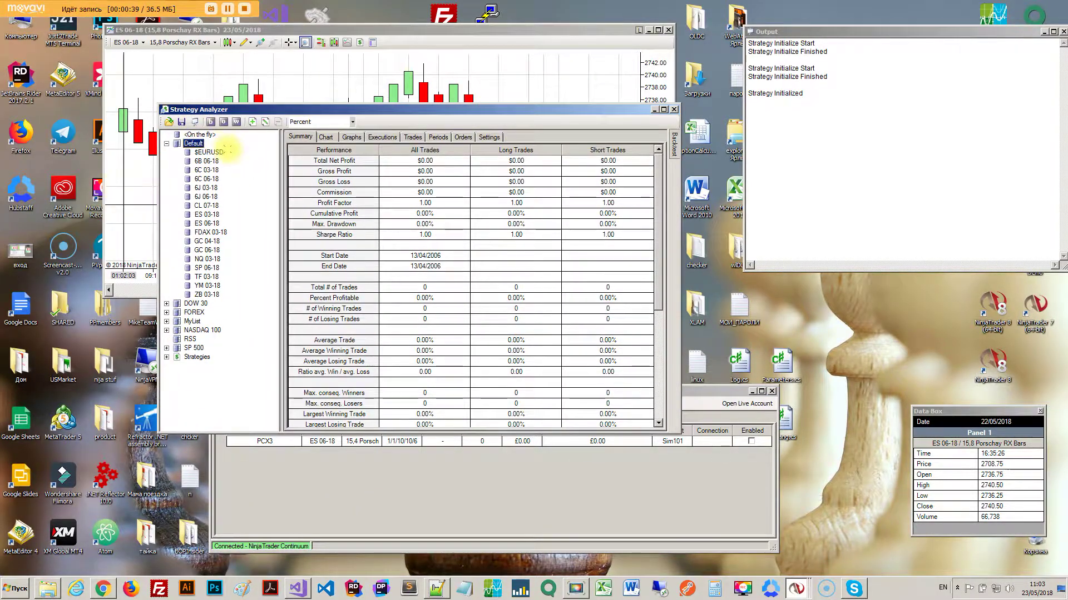
pyautogui.click(167, 143)
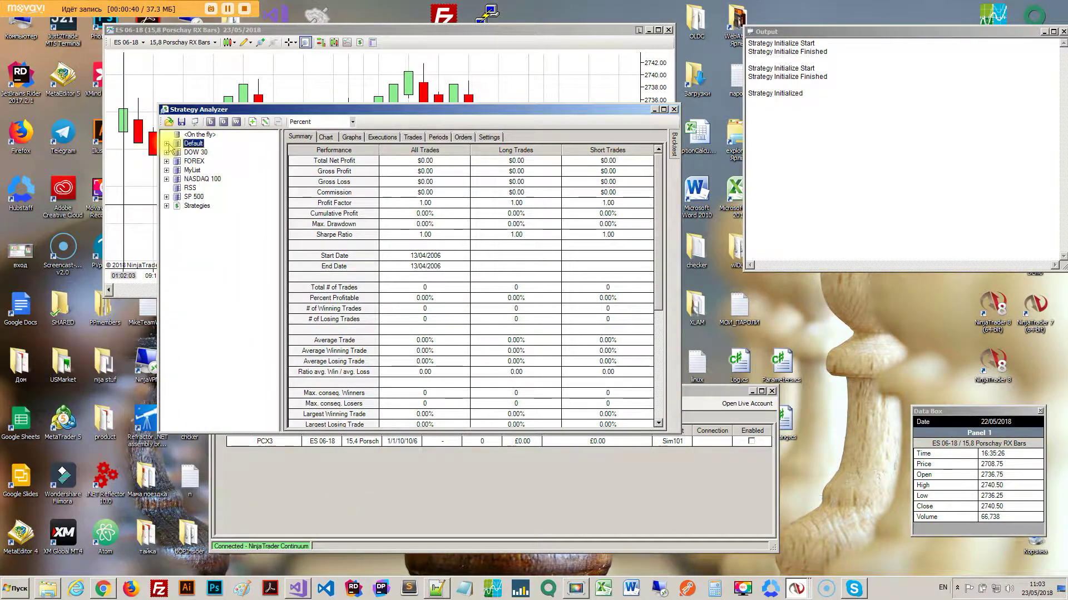
pyautogui.doubleClick(192, 171)
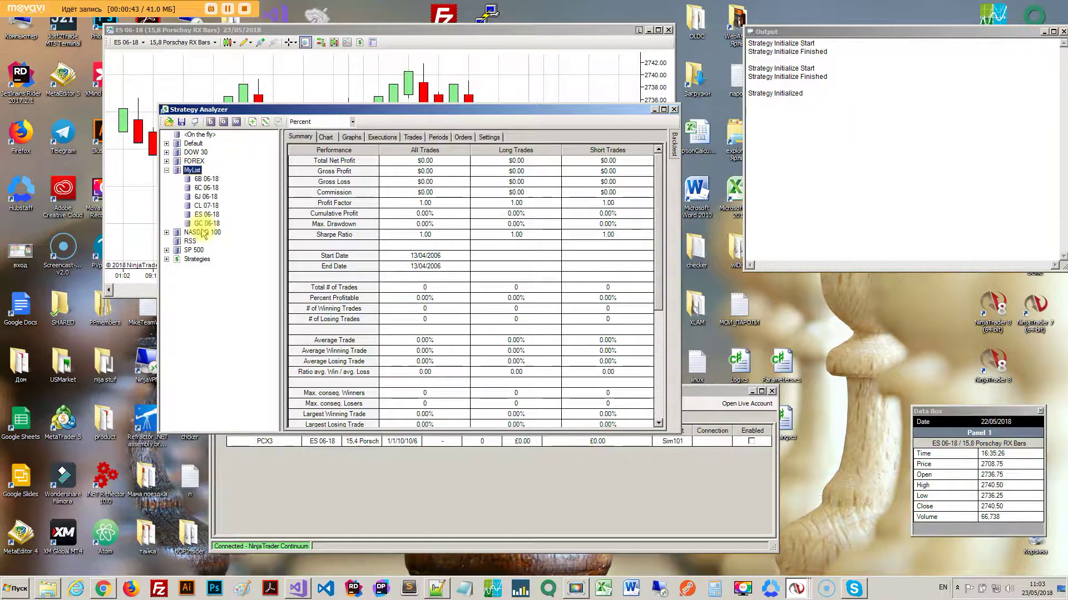
pyautogui.click(674, 110)
pyautogui.click(246, 403)
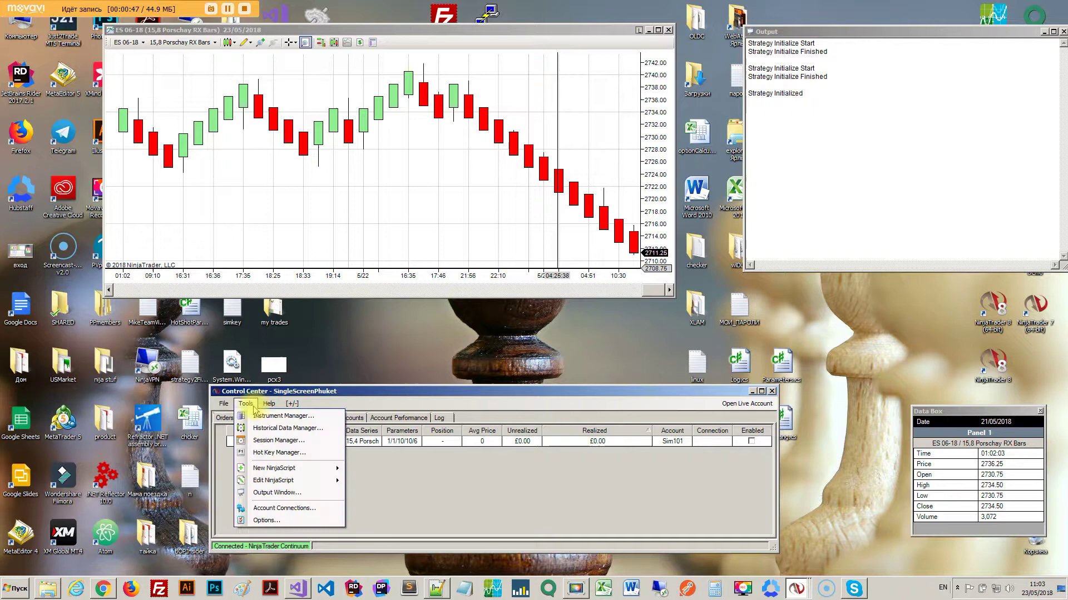
pyautogui.click(273, 426)
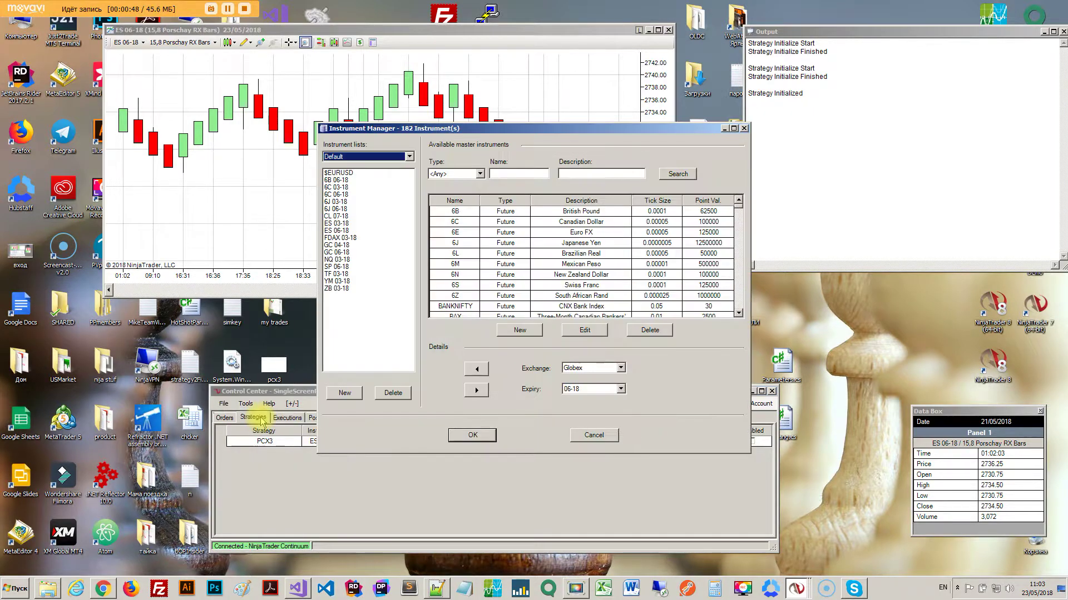
pyautogui.click(409, 156)
pyautogui.click(349, 192)
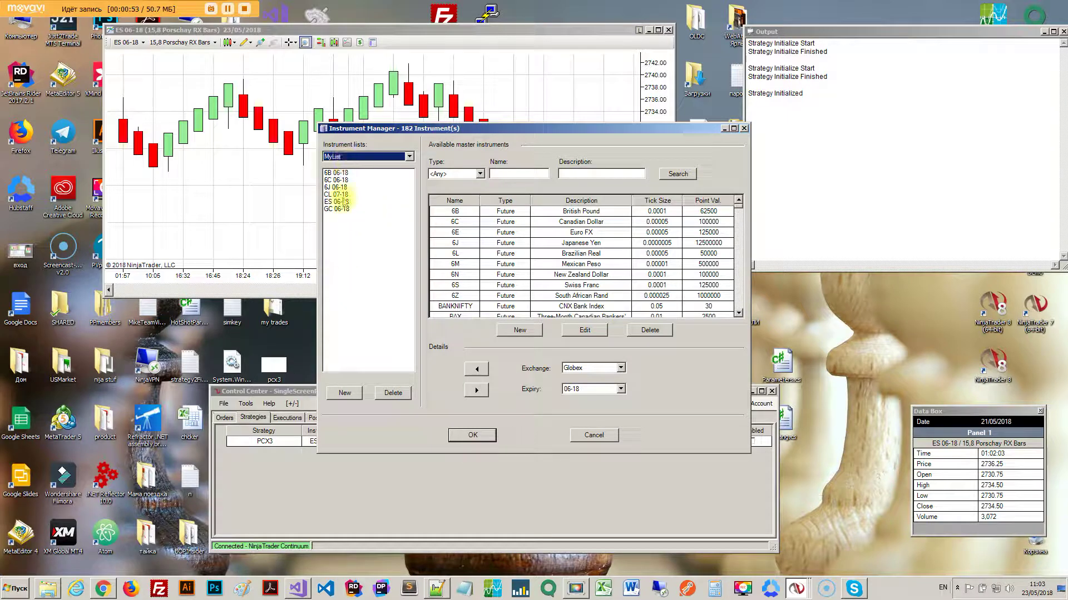
pyautogui.click(344, 393)
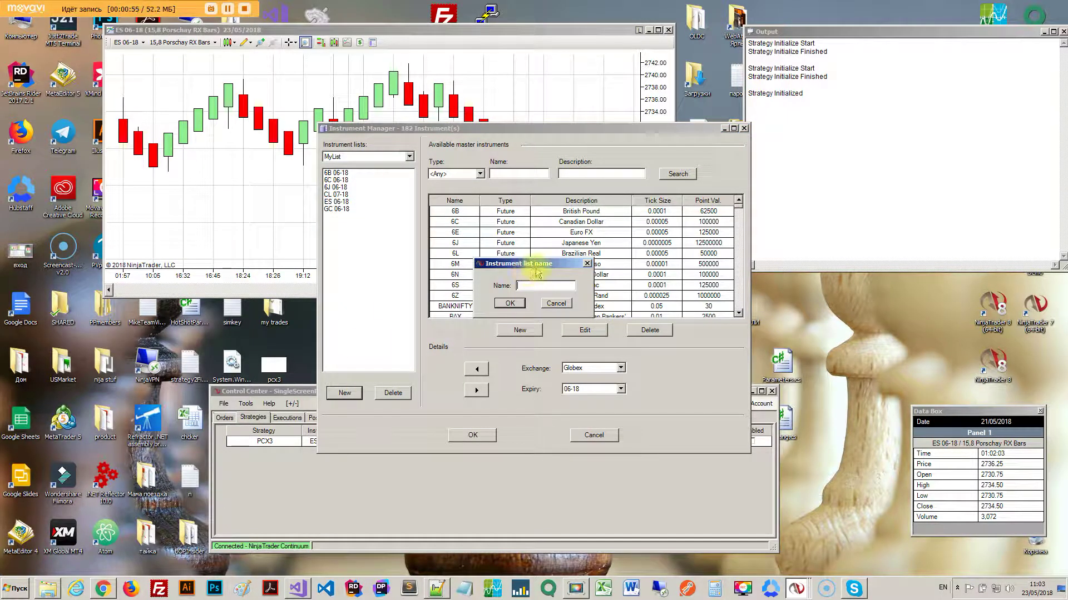
pyautogui.click(586, 263)
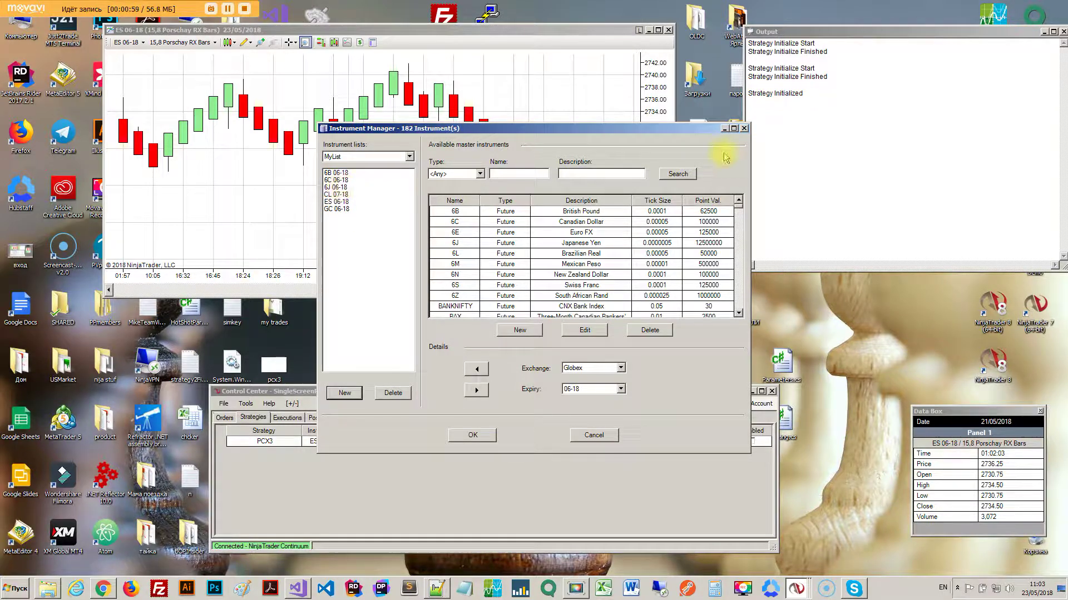
pyautogui.click(744, 129)
# Open a new Strategy Analyzer on the MyList instruments and show the PCX3 optimization settings.
pyautogui.click(223, 403)
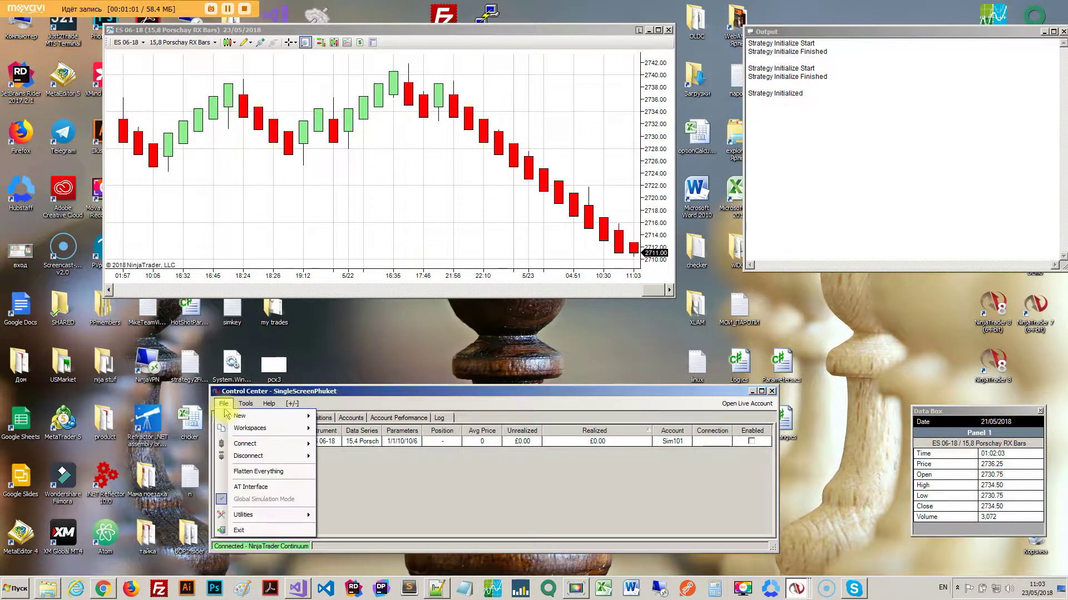
pyautogui.moveTo(228, 420)
pyautogui.click(353, 522)
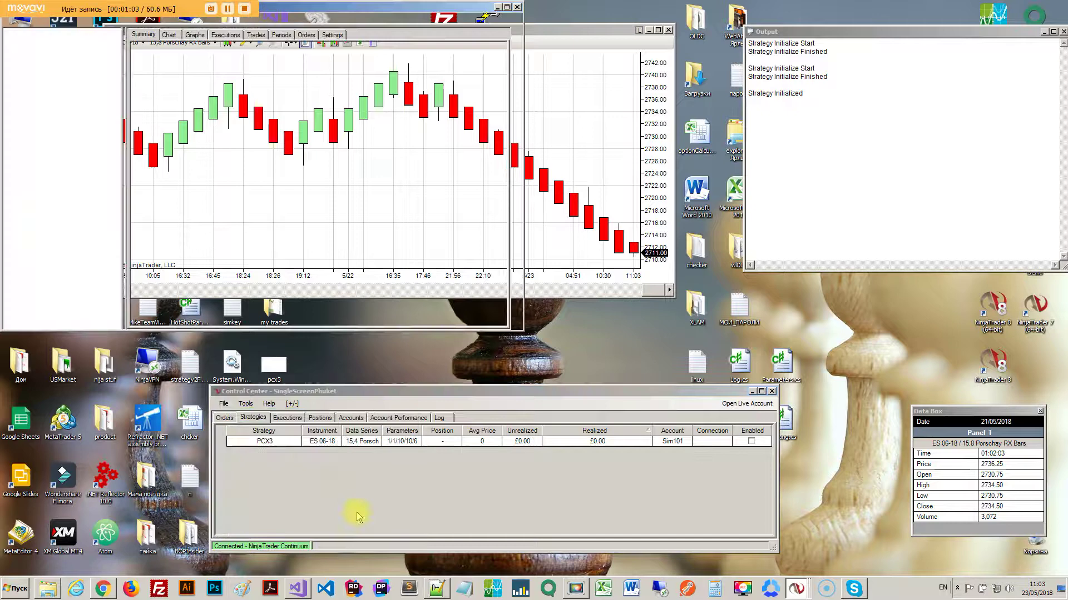
pyautogui.click(9, 41)
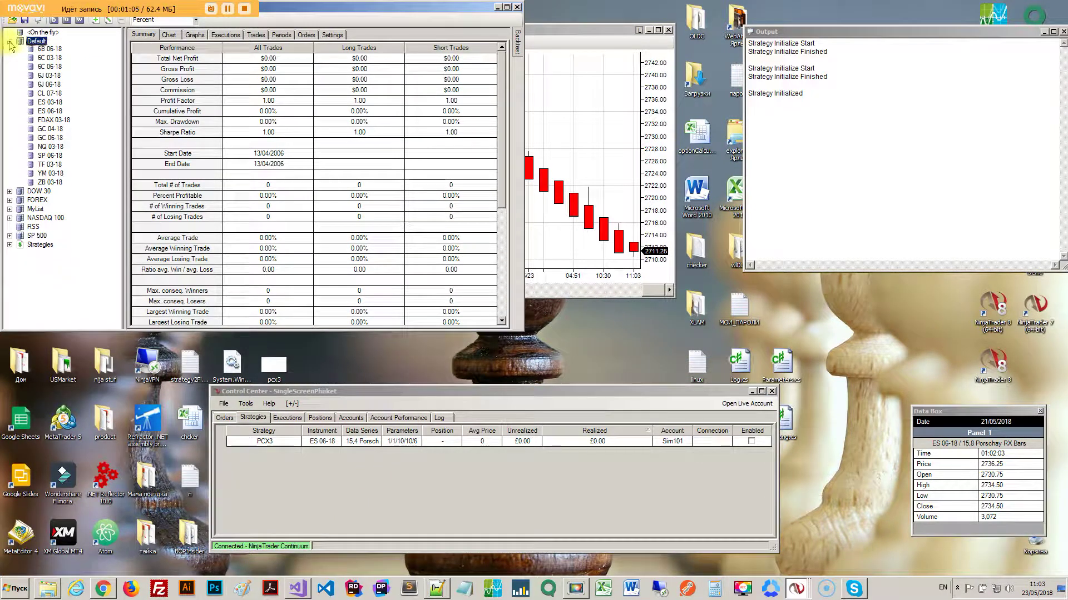
pyautogui.doubleClick(35, 68)
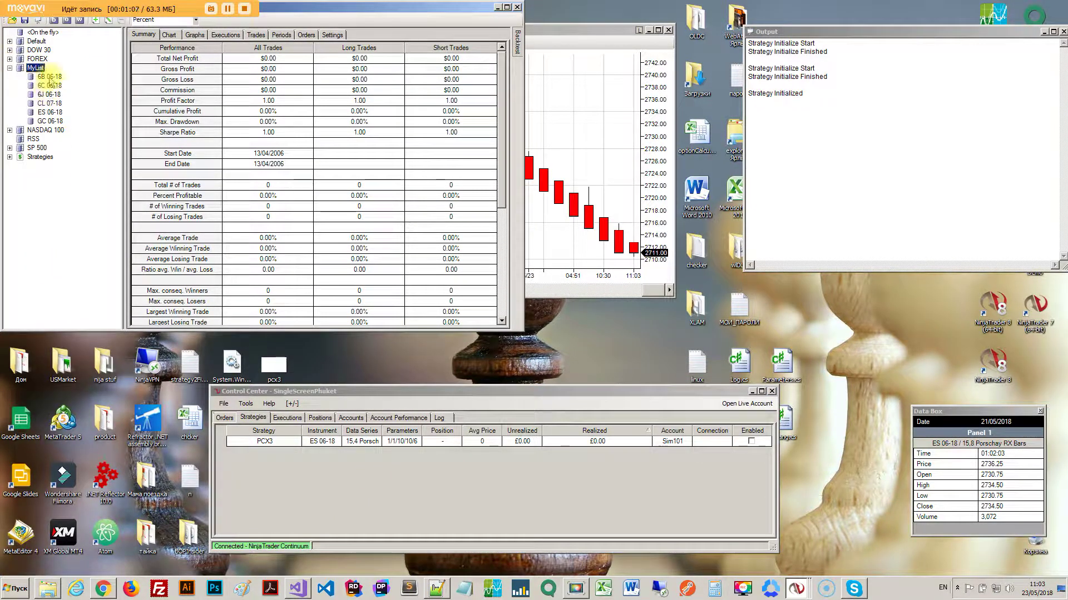
pyautogui.moveTo(300, 7); pyautogui.dragTo(414, 78)
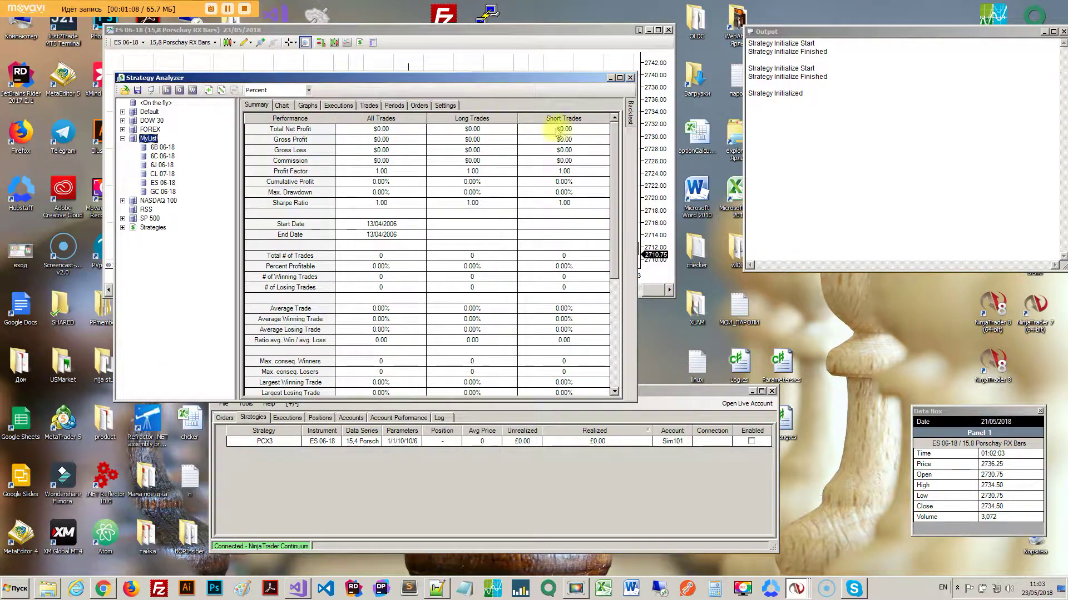
pyautogui.click(179, 90)
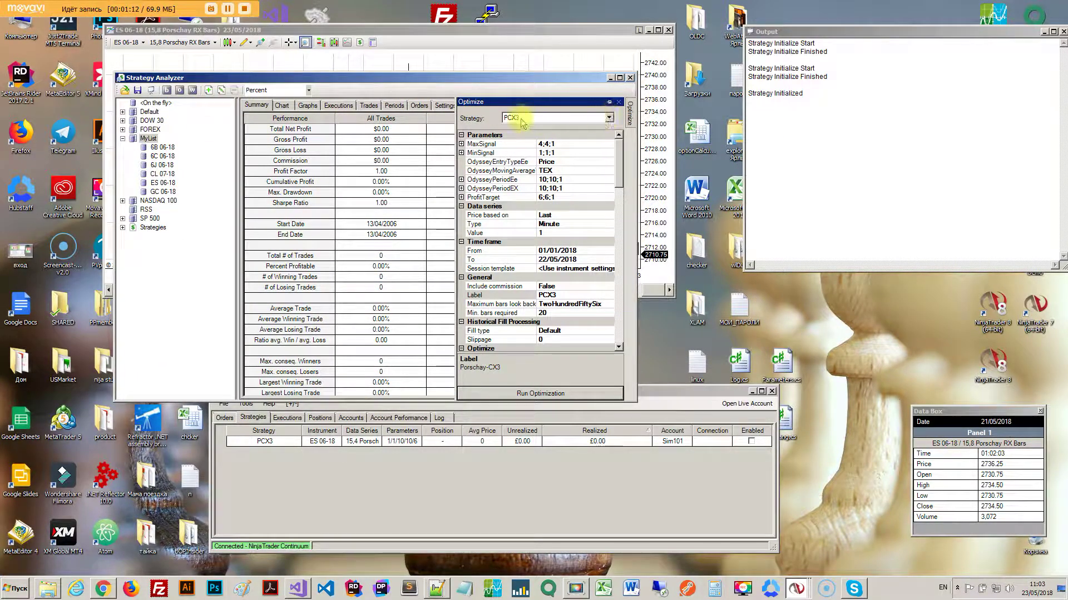
# Keep PCX3 as the strategy to optimize and scroll through its parameter list.
pyautogui.click(517, 119)
pyautogui.click(534, 165)
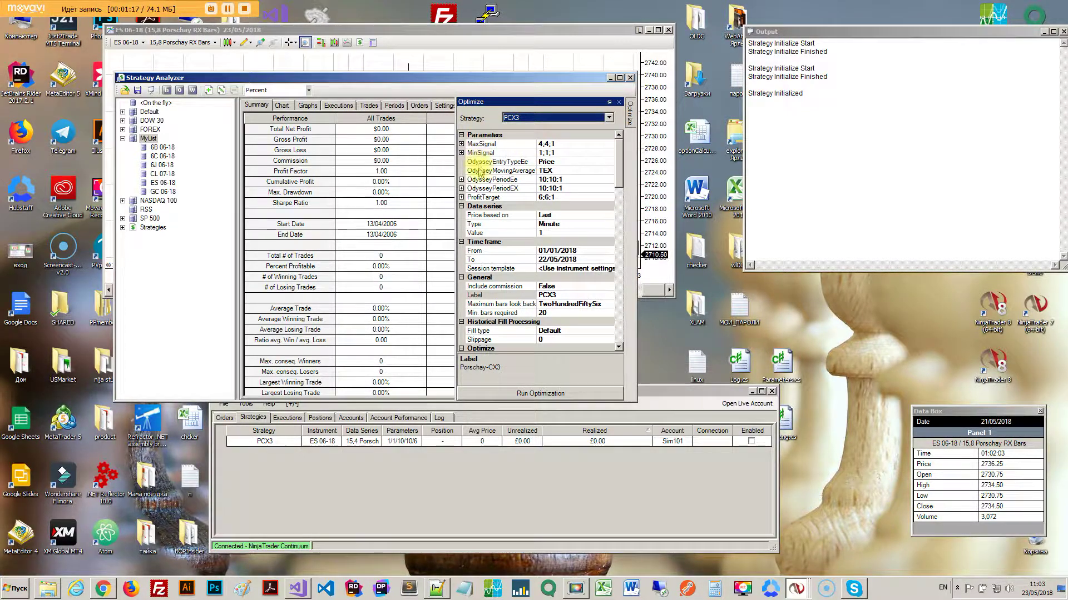
pyautogui.moveTo(617, 168); pyautogui.dragTo(626, 318)
pyautogui.scroll(15, 612, 266)
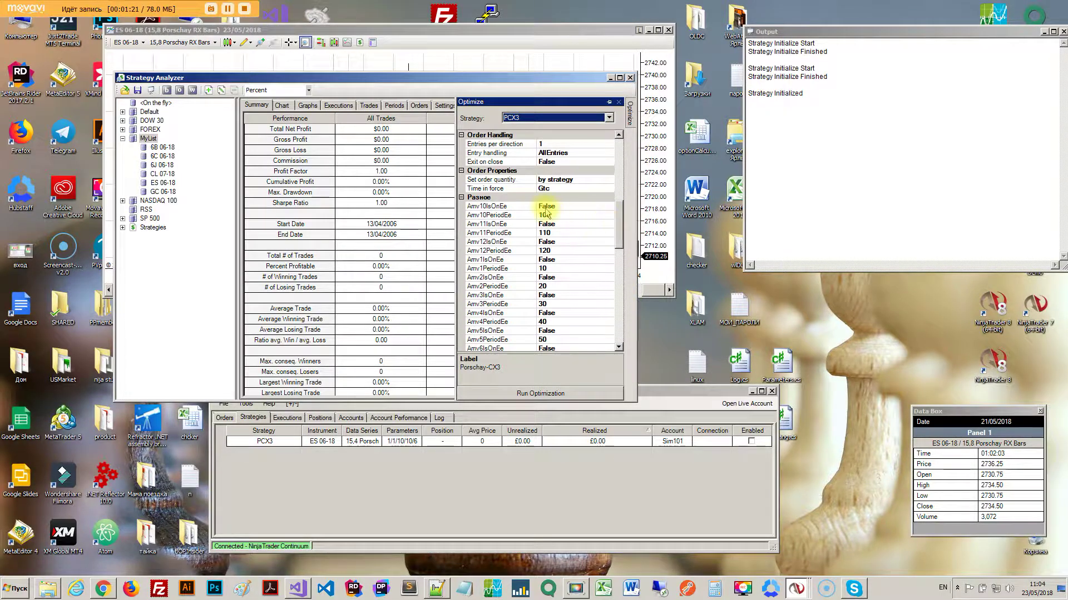
pyautogui.moveTo(621, 217); pyautogui.dragTo(610, 147)
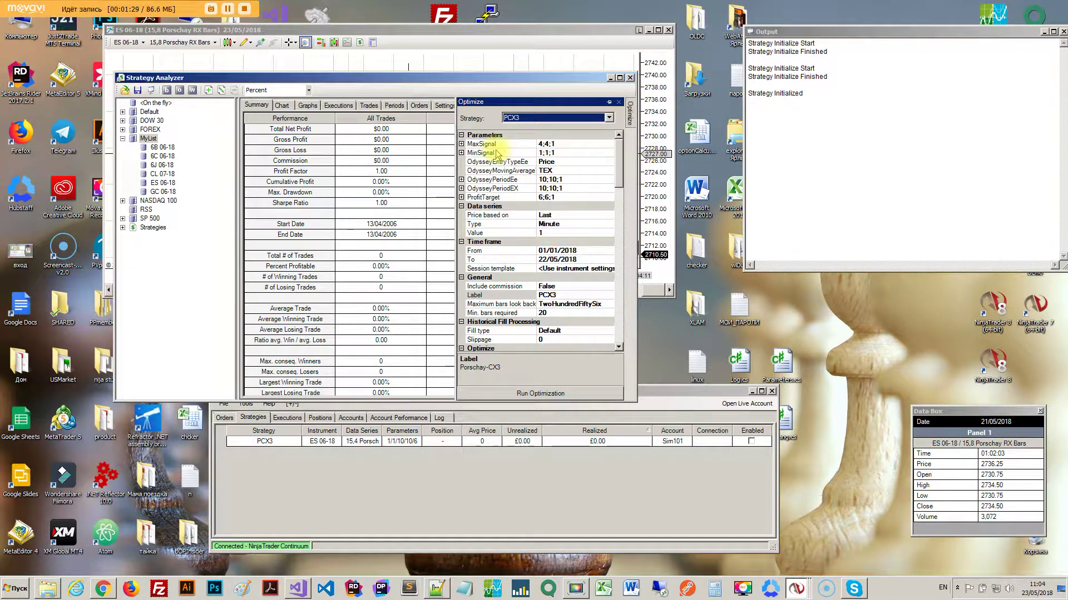
# Expand, then collapse MaxSignal's min, max and increment rows, and switch to Visual Studio.
pyautogui.click(461, 144)
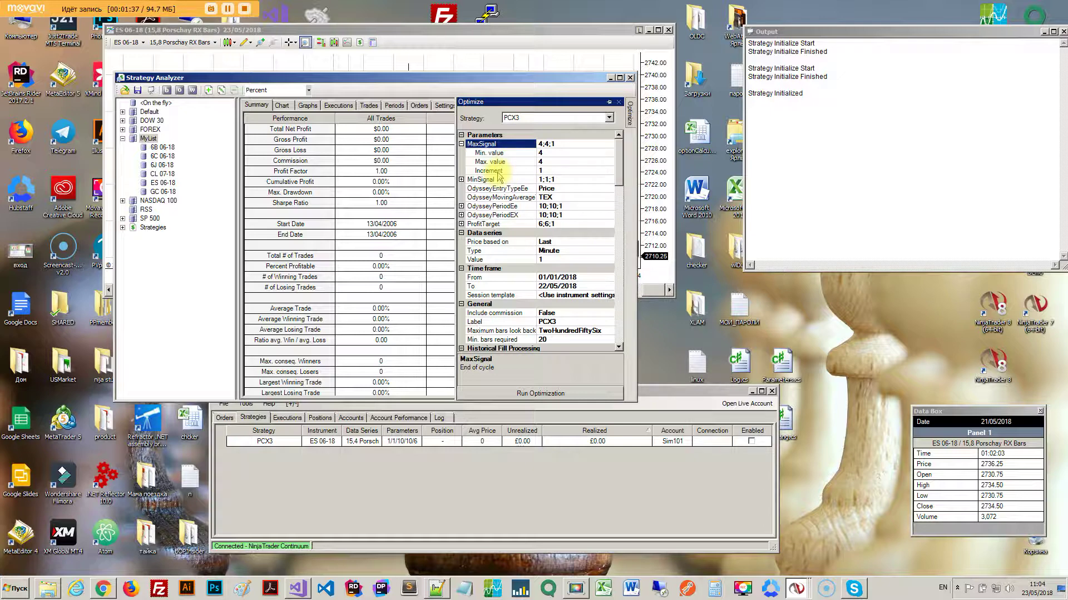
pyautogui.click(460, 144)
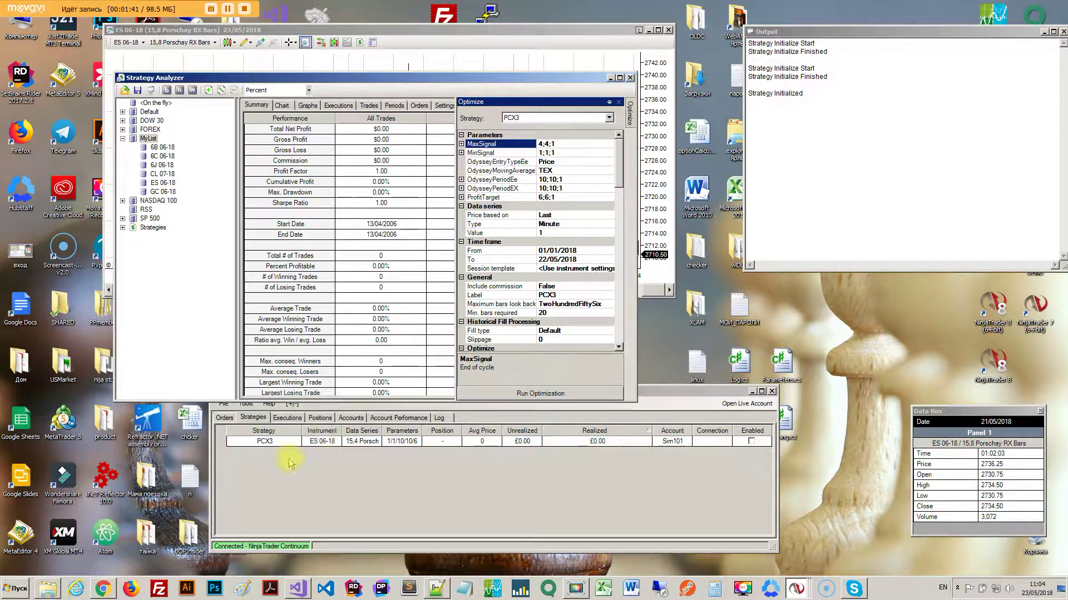
pyautogui.click(297, 588)
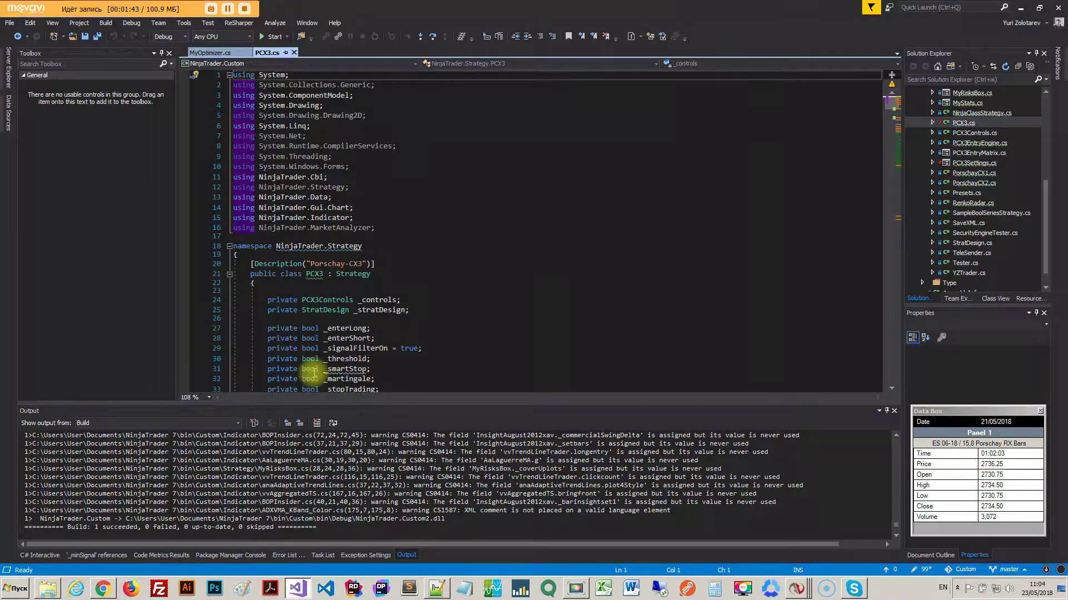
# Scroll PCX3.cs down to the Odyssey Entry Engine fields, such as _odysseyPeriodEE = 10.
pyautogui.click(333, 310)
pyautogui.moveTo(887, 100); pyautogui.dragTo(888, 131)
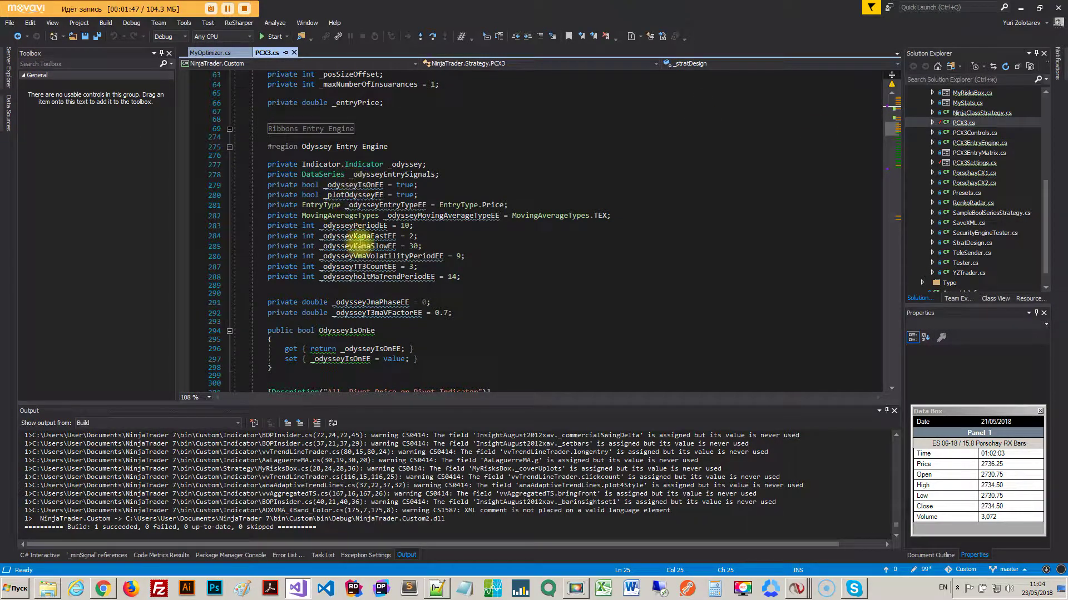
pyautogui.scroll(-3, 300, 220)
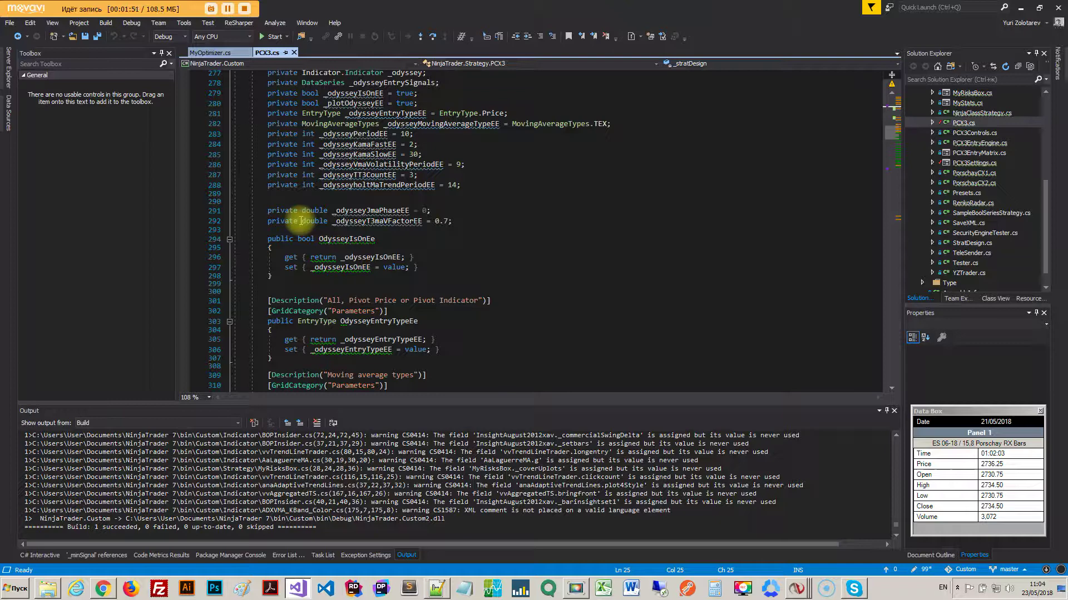
# In NinjaTrader, scroll PCX3's optimizer parameters down to the Amv rows and inspect Amv2IsOnEe.
pyautogui.click(298, 588)
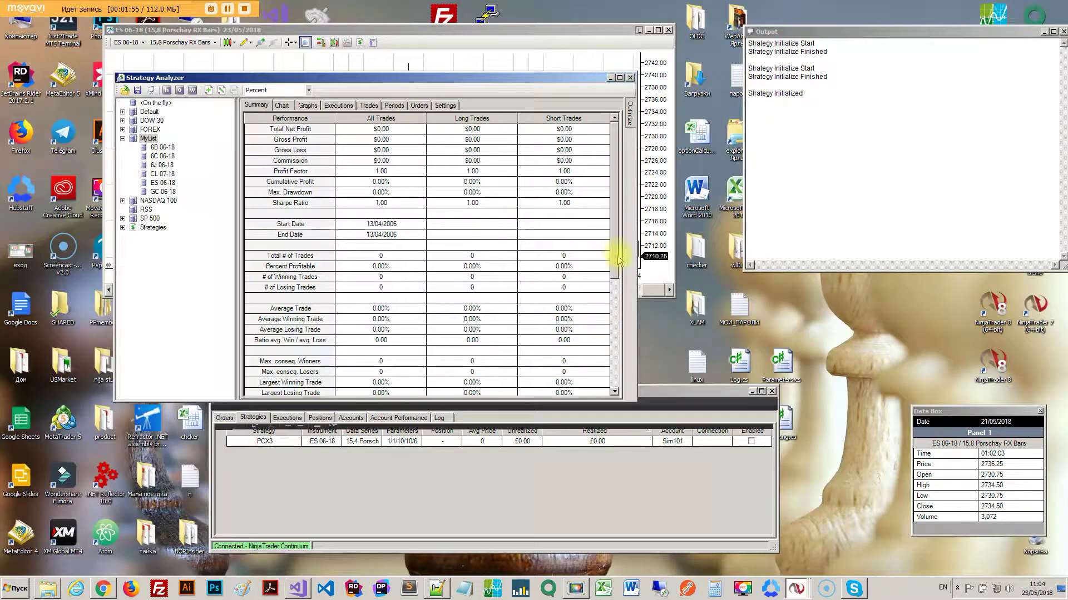
pyautogui.moveTo(615, 238); pyautogui.dragTo(615, 108)
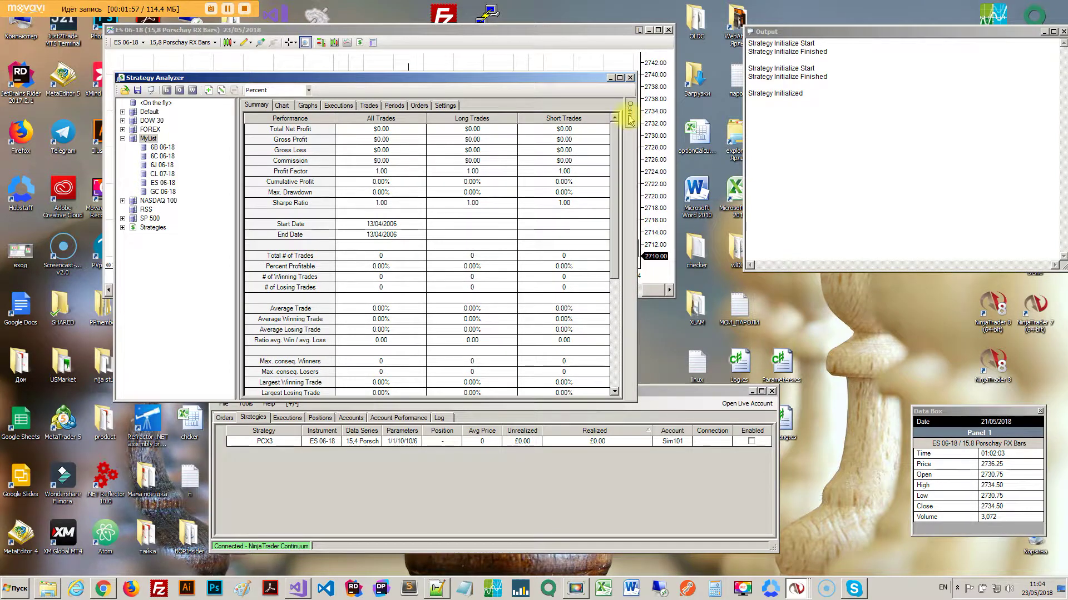
pyautogui.moveTo(630, 120)
pyautogui.moveTo(619, 159); pyautogui.dragTo(580, 206)
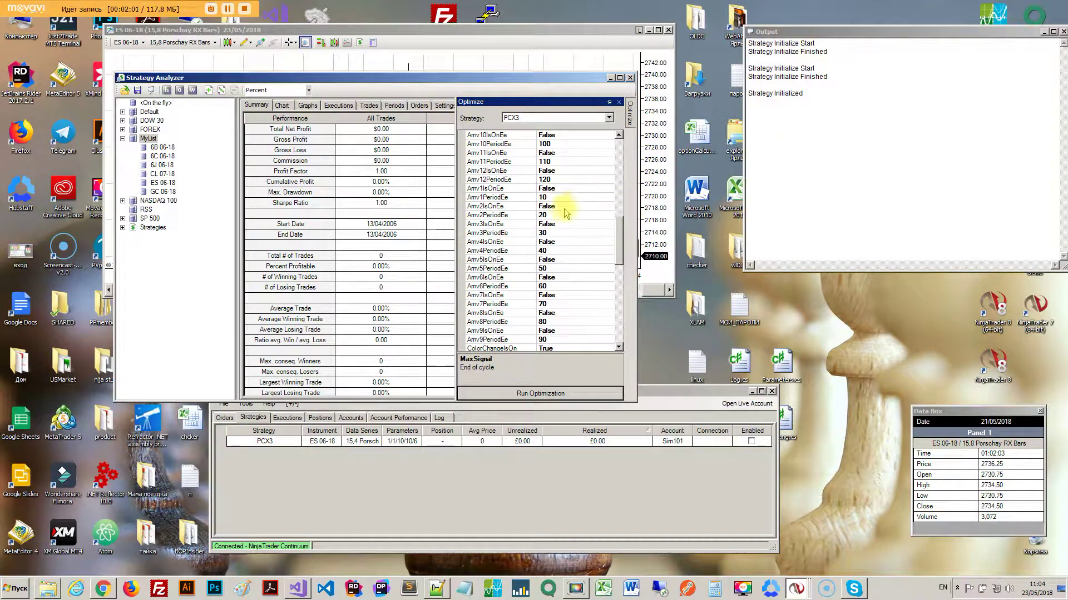
pyautogui.click(564, 209)
pyautogui.click(293, 594)
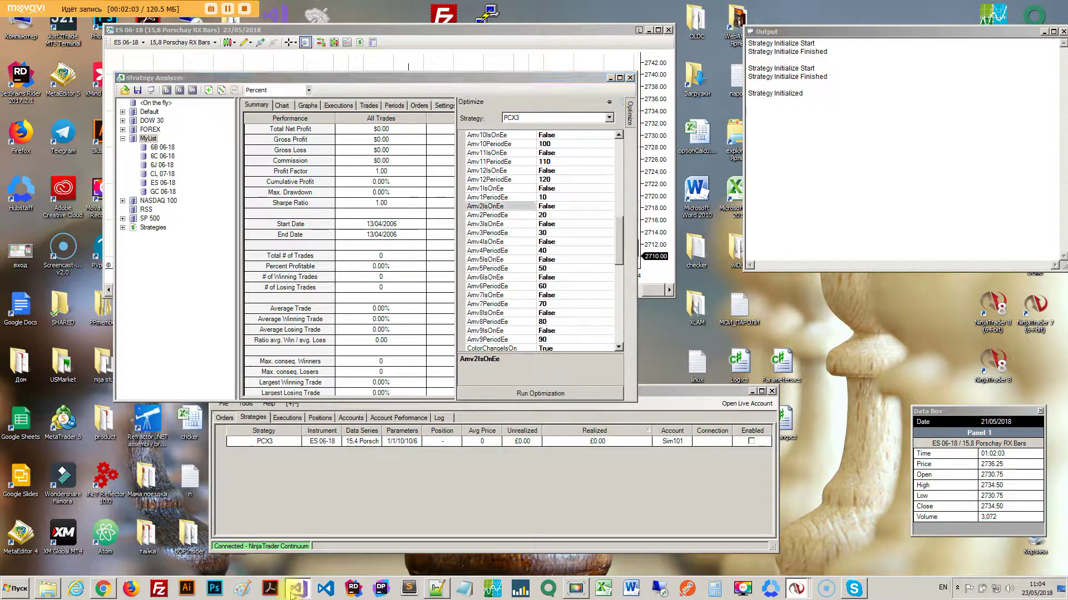
# Examine the [GridCategory("Parameters")] attribute and OdysseyEntryTypeEe property near line 302 in PCX3.cs.
pyautogui.click(524, 220)
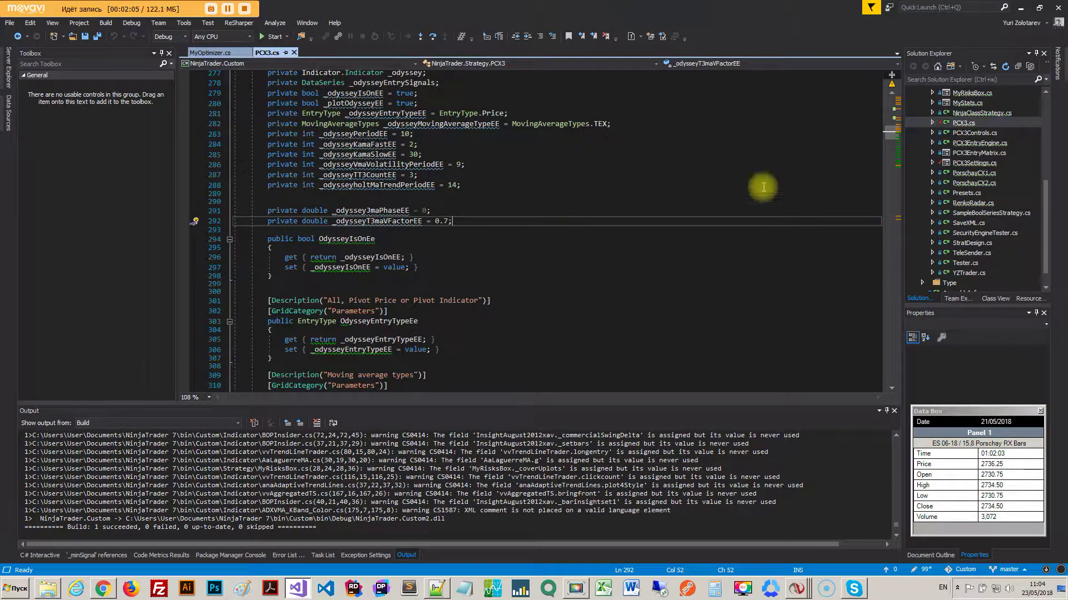
pyautogui.scroll(-4, 887, 136)
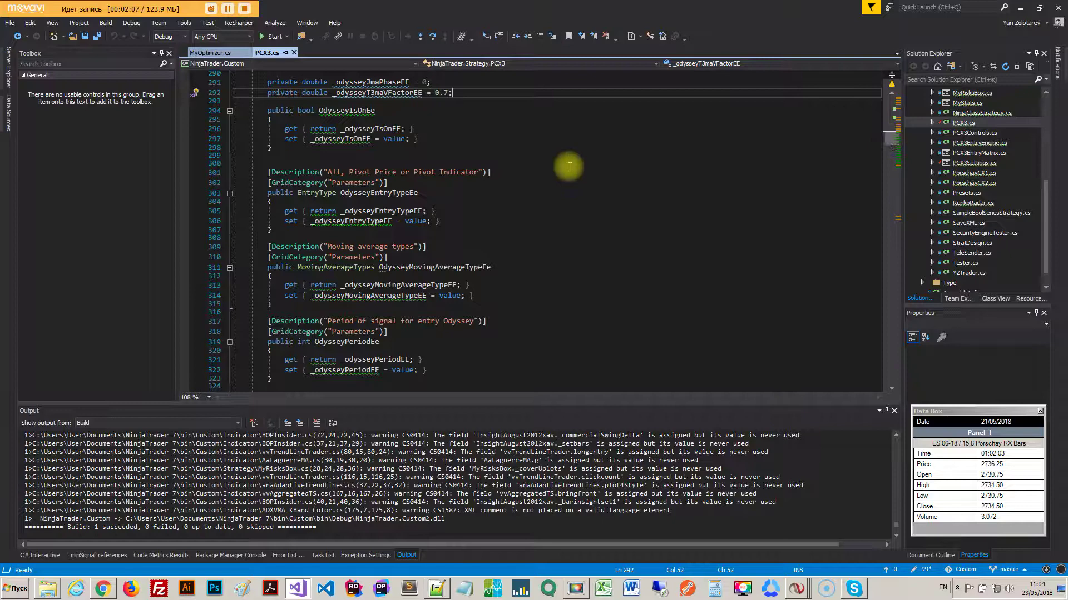
pyautogui.moveTo(268, 182); pyautogui.dragTo(411, 191)
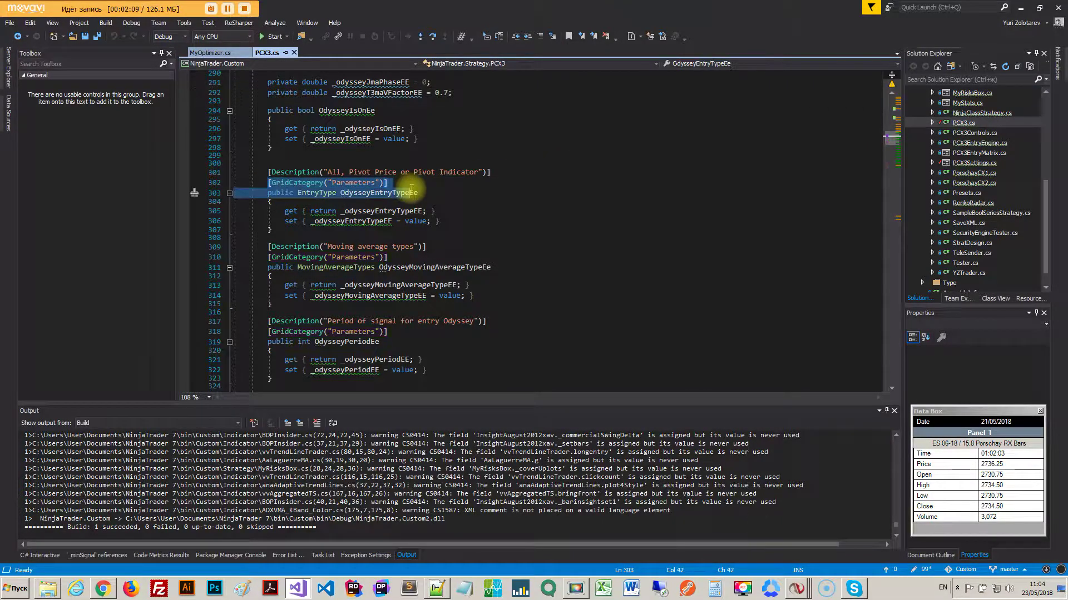
pyautogui.click(280, 220)
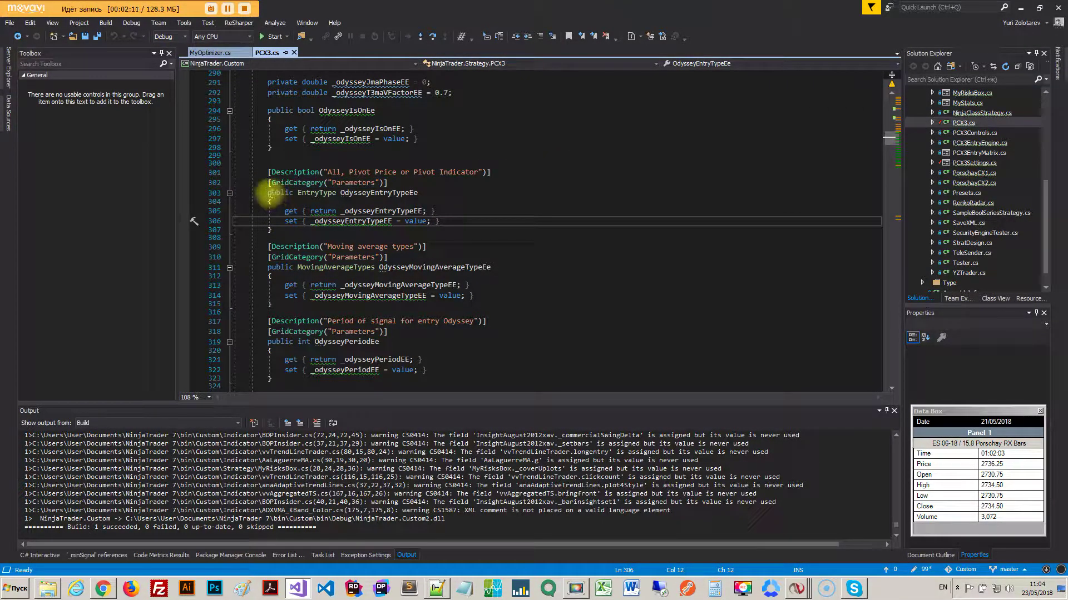
pyautogui.moveTo(269, 193); pyautogui.dragTo(276, 228)
pyautogui.click(274, 230)
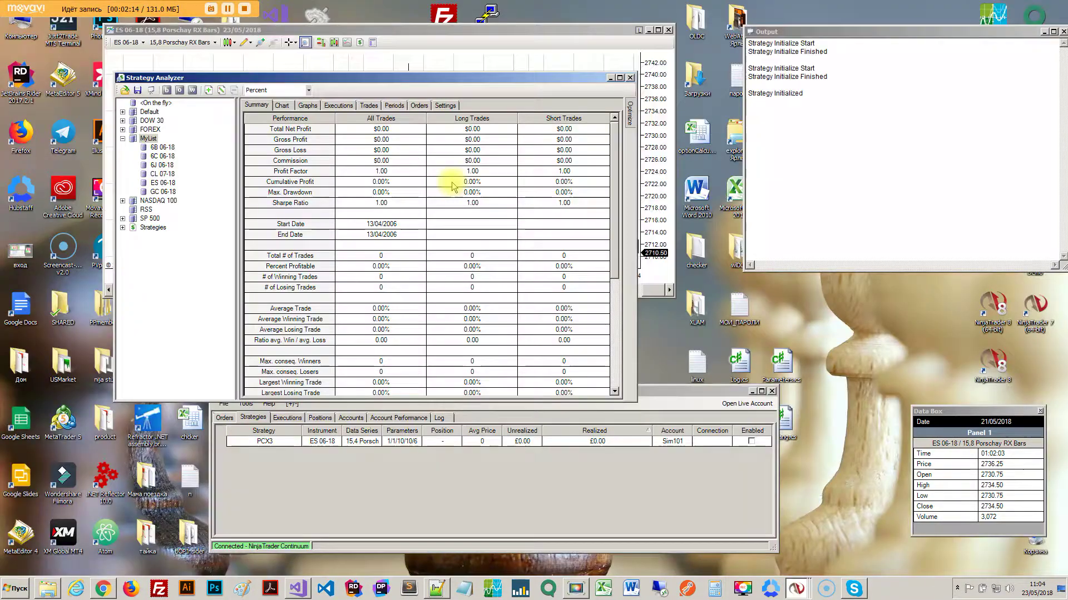
# Back in NinjaTrader, open the PCX3 optimization settings and scroll up to Data series.
pyautogui.click(1020, 8)
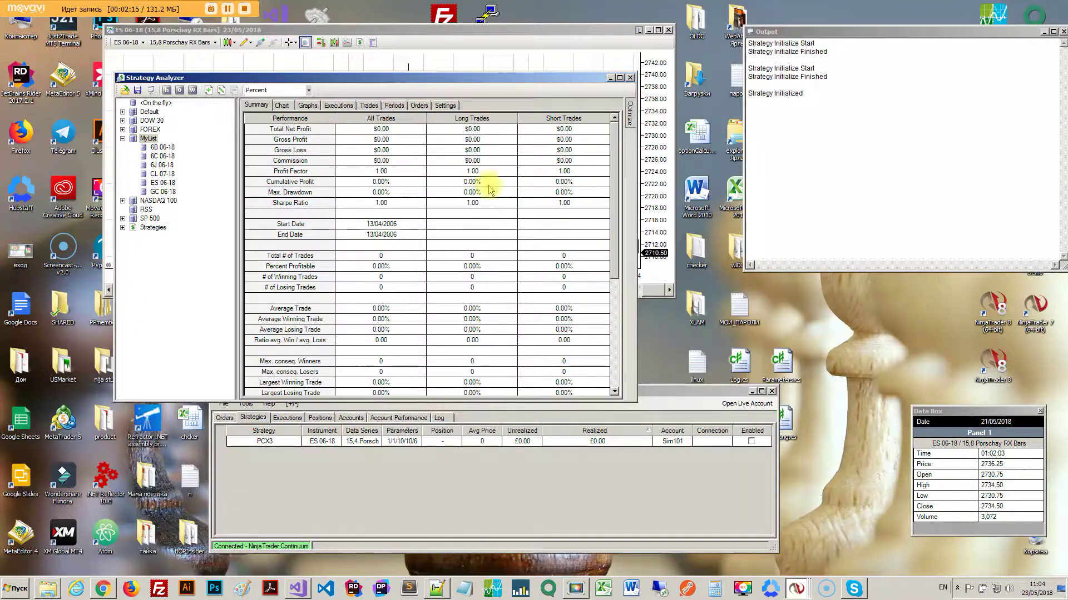
pyautogui.click(630, 114)
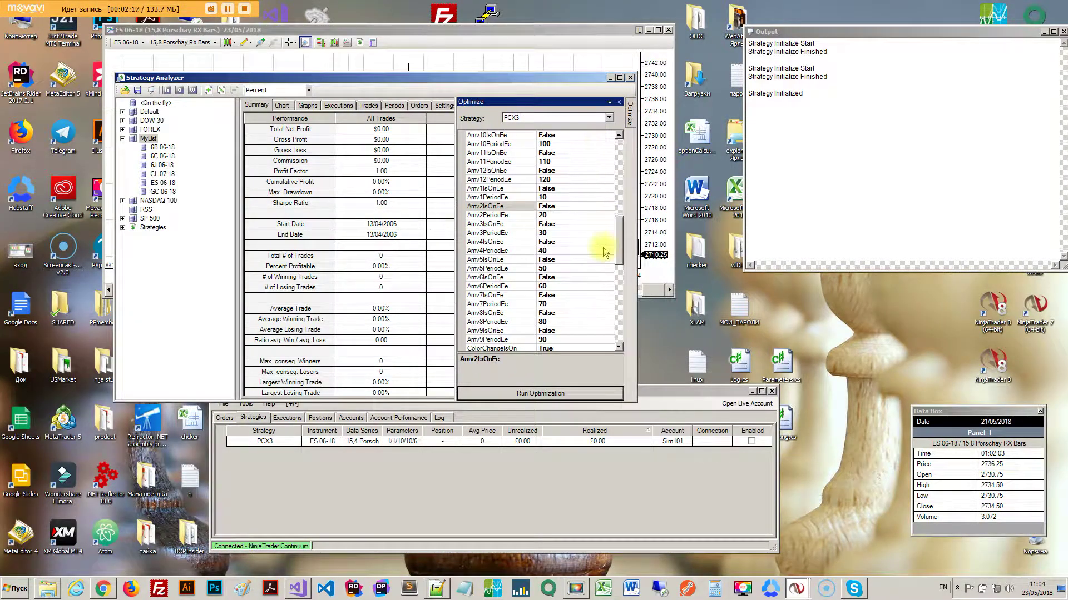
pyautogui.scroll(10, 605, 253)
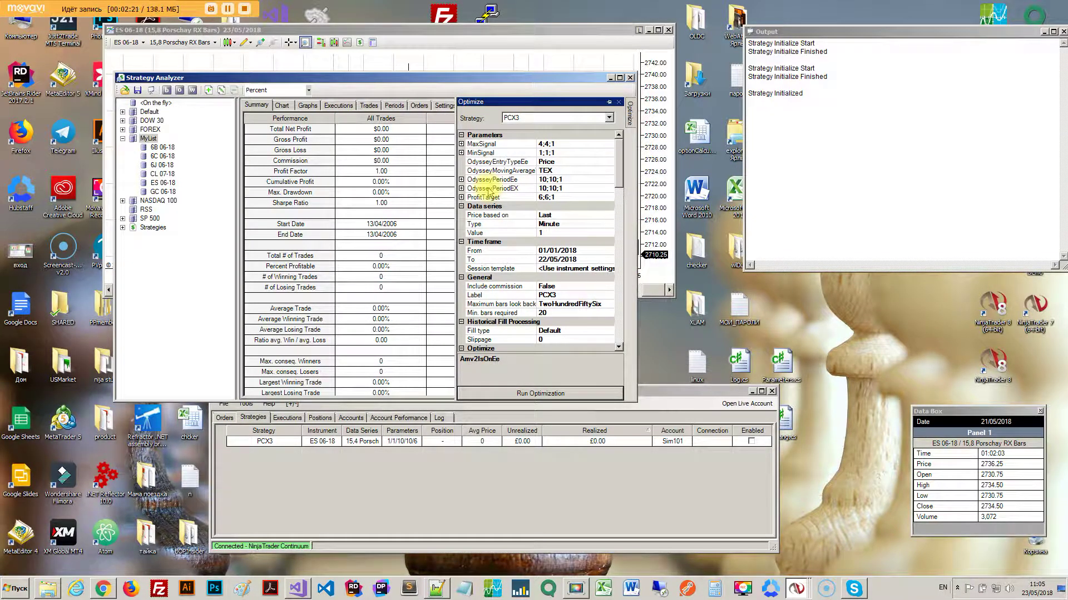
pyautogui.moveTo(619, 167)
pyautogui.mouseDown()
pyautogui.moveTo(617, 232)
pyautogui.moveTo(616, 188)
pyautogui.mouseUp()
pyautogui.scroll(2, 595, 191)
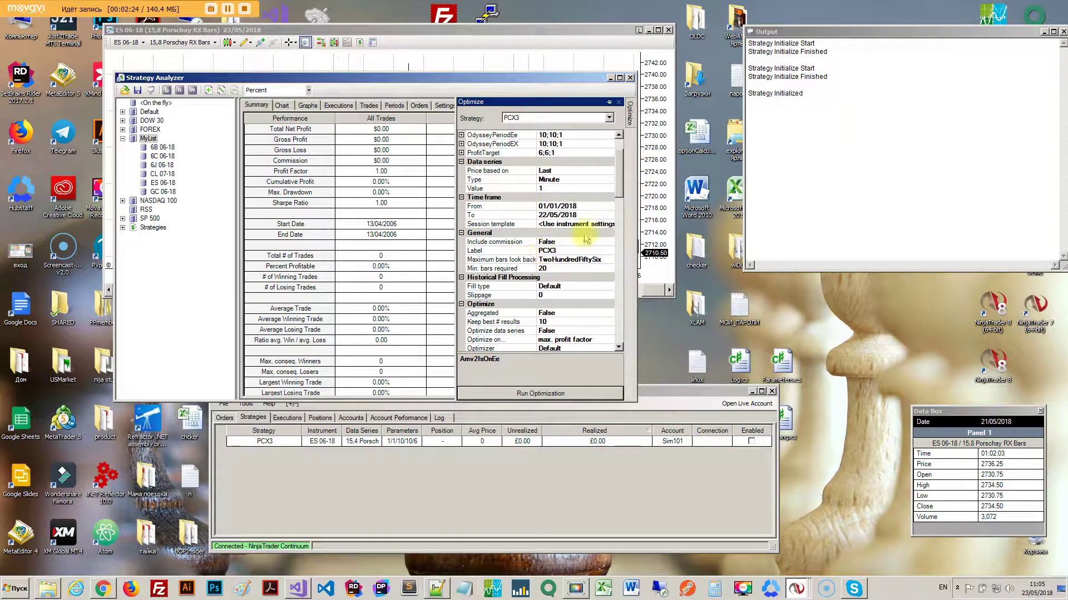
pyautogui.scroll(2, 617, 189)
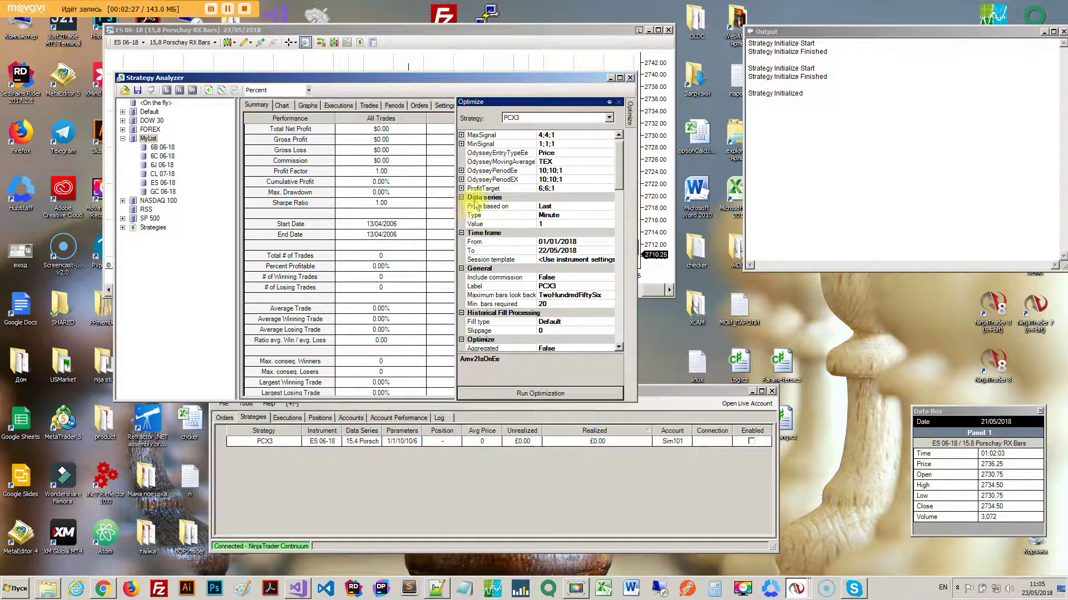
# Inspect the 1-minute data series Type and Value, then scroll down to the Optimize section.
pyautogui.click(547, 215)
pyautogui.click(542, 224)
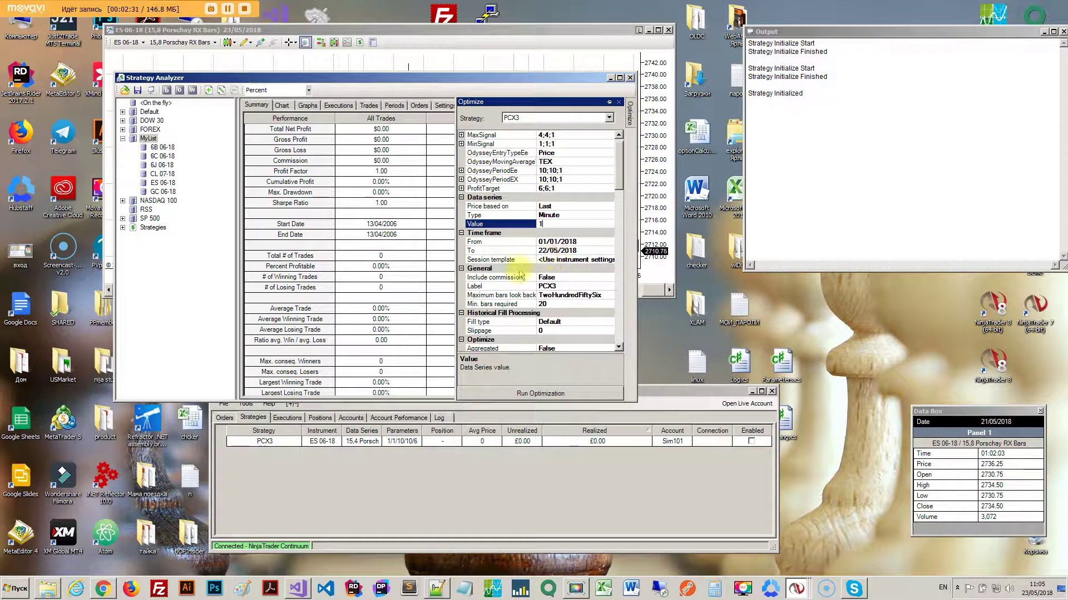
pyautogui.scroll(-1, 492, 259)
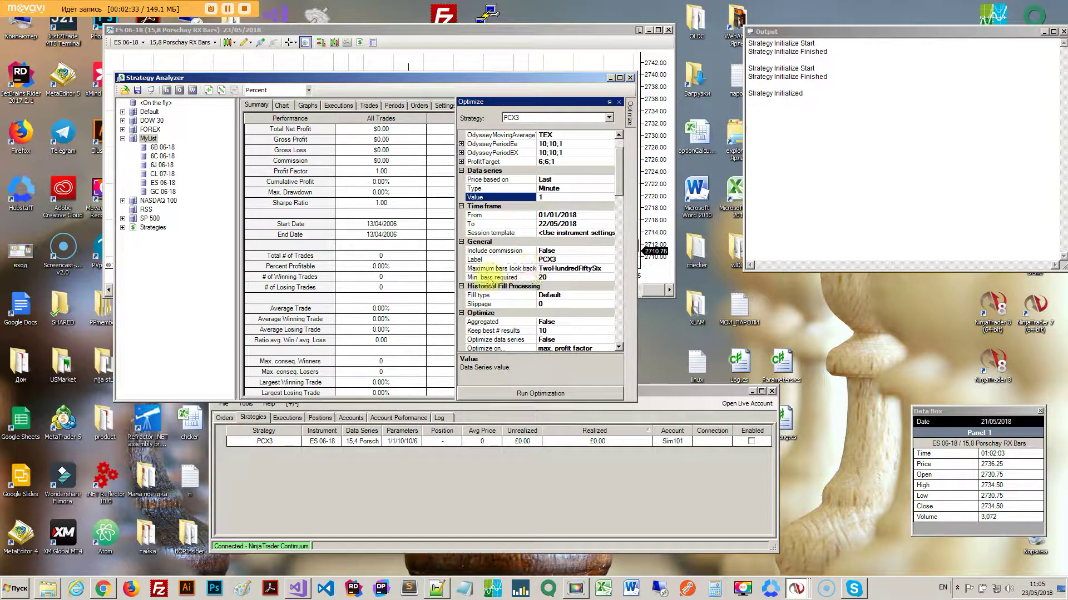
pyautogui.scroll(-1, 485, 278)
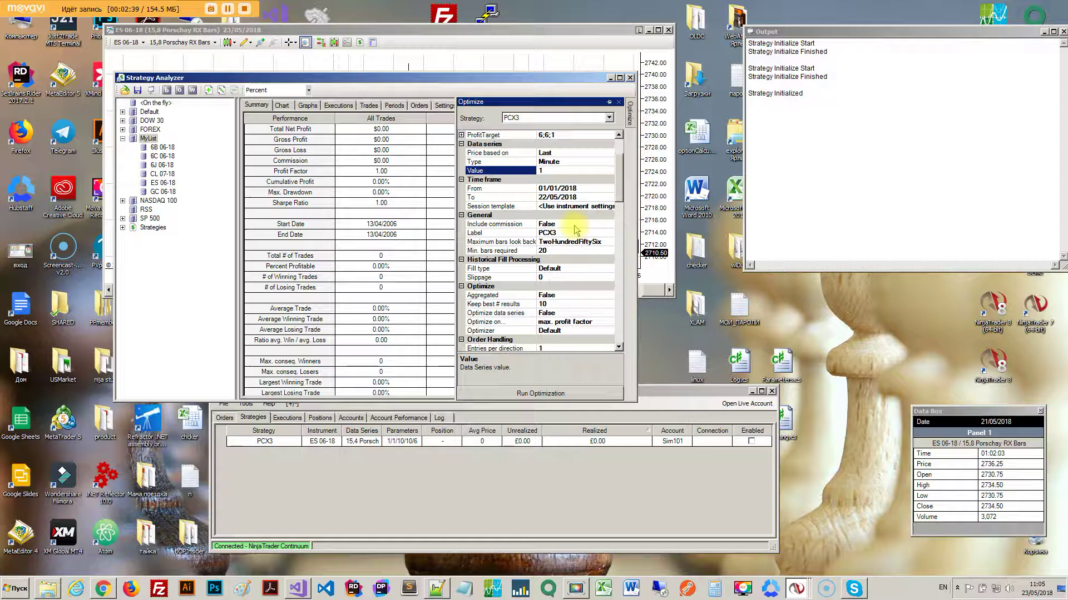
# Close the Strategy Analyzer and open the platform Options, moving the window higher.
pyautogui.click(630, 78)
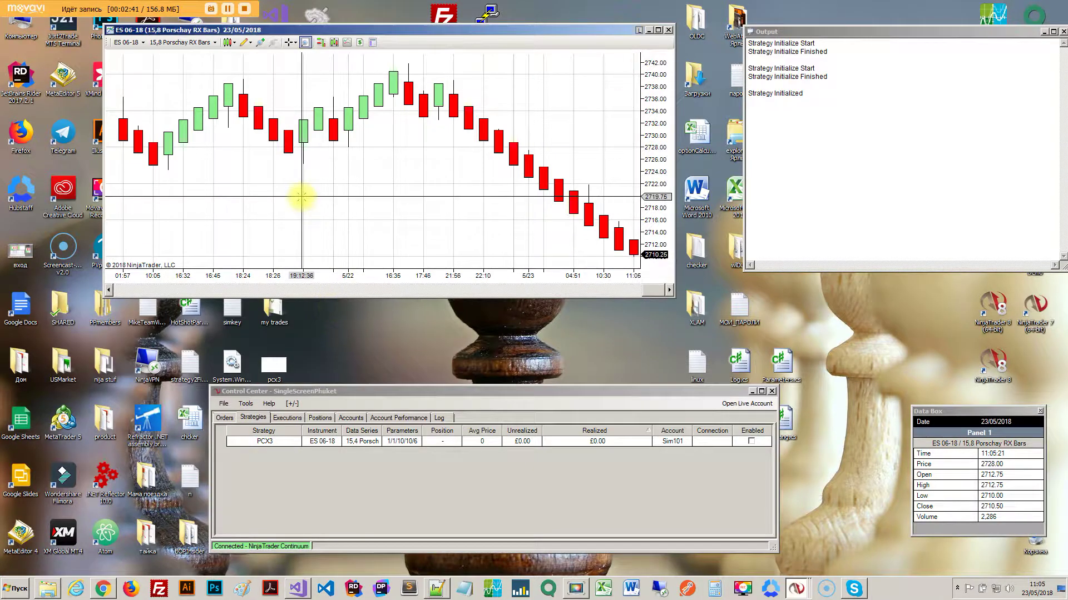
pyautogui.click(246, 405)
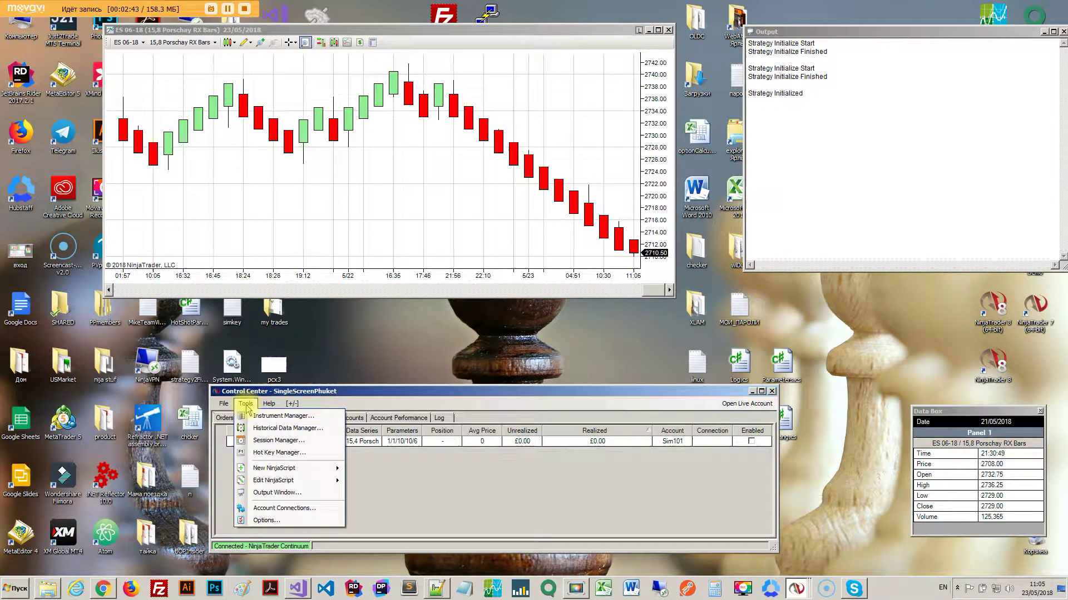
pyautogui.click(289, 529)
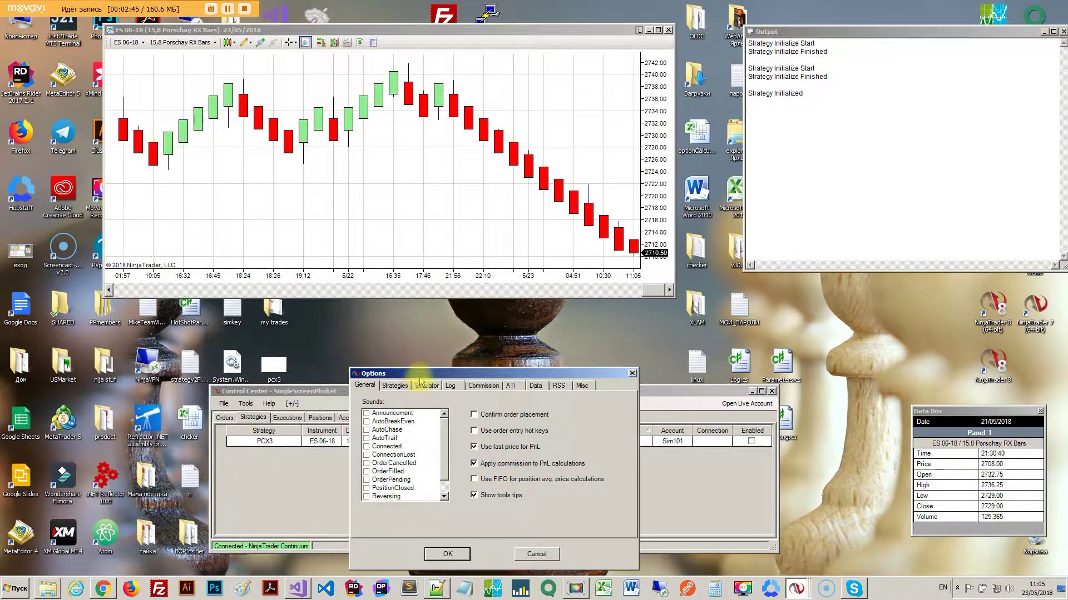
pyautogui.moveTo(420, 375); pyautogui.dragTo(418, 128)
# In Commission settings, browse the Futures Continuum, Replay and Simulator commission entries.
pyautogui.click(483, 139)
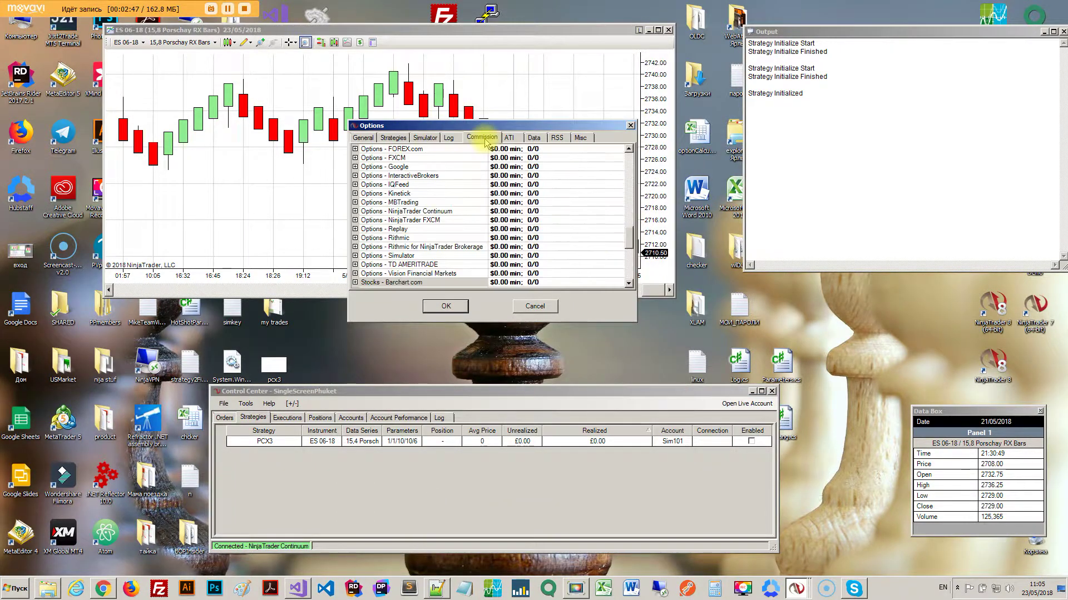
pyautogui.moveTo(632, 240); pyautogui.dragTo(628, 207)
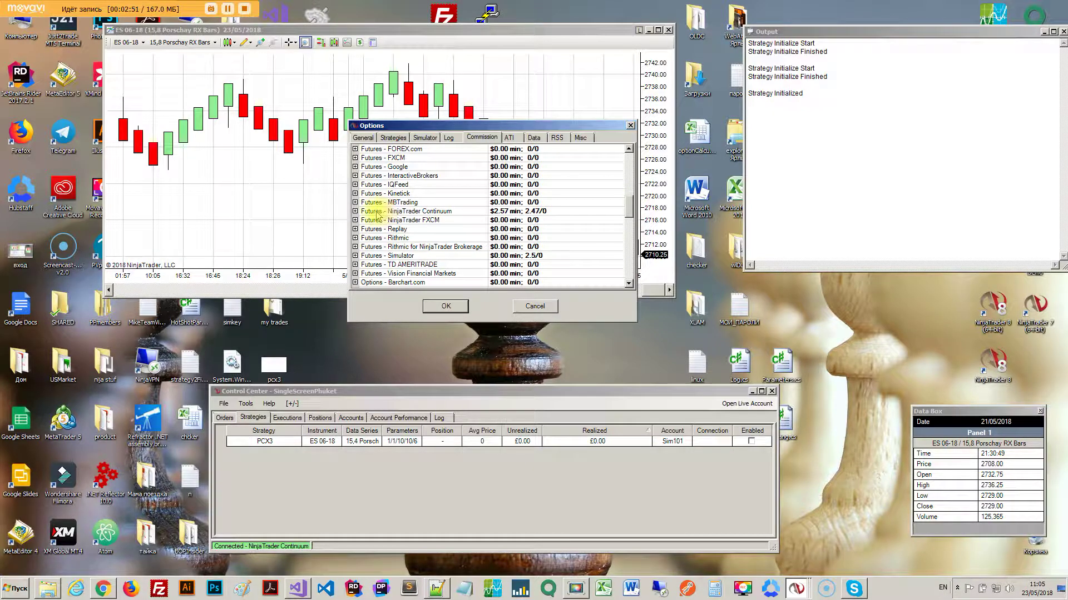
pyautogui.click(402, 212)
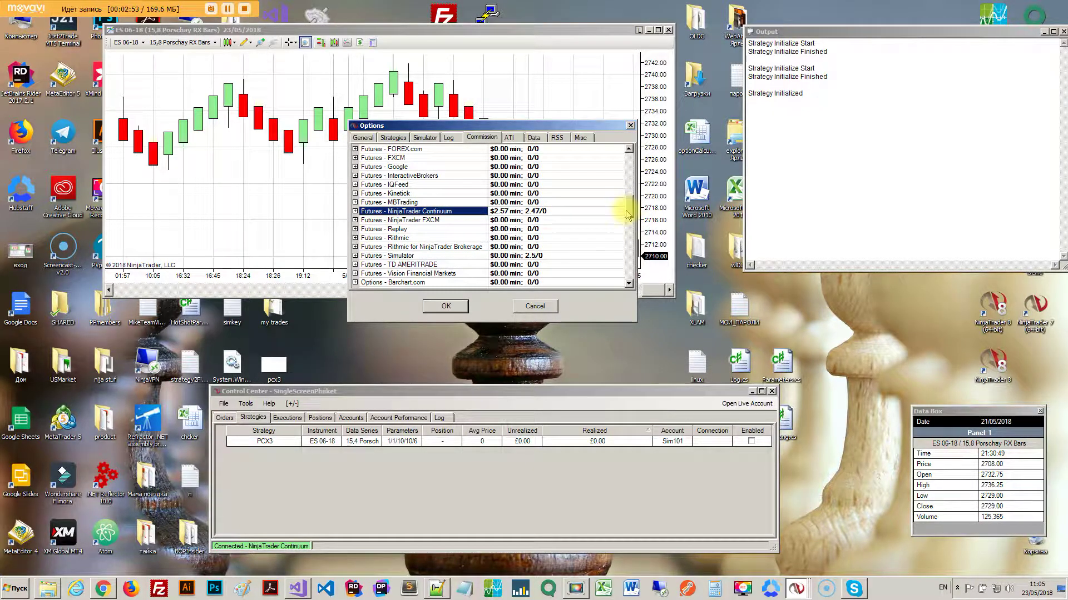
pyautogui.scroll(-2, 630, 213)
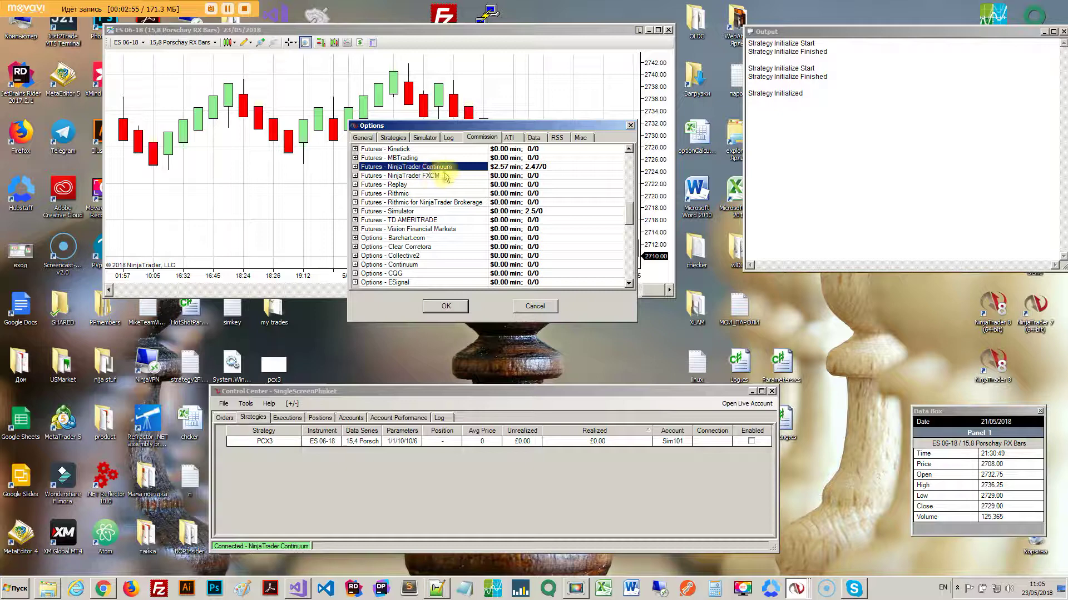
pyautogui.scroll(-1, 478, 217)
pyautogui.scroll(1, 445, 211)
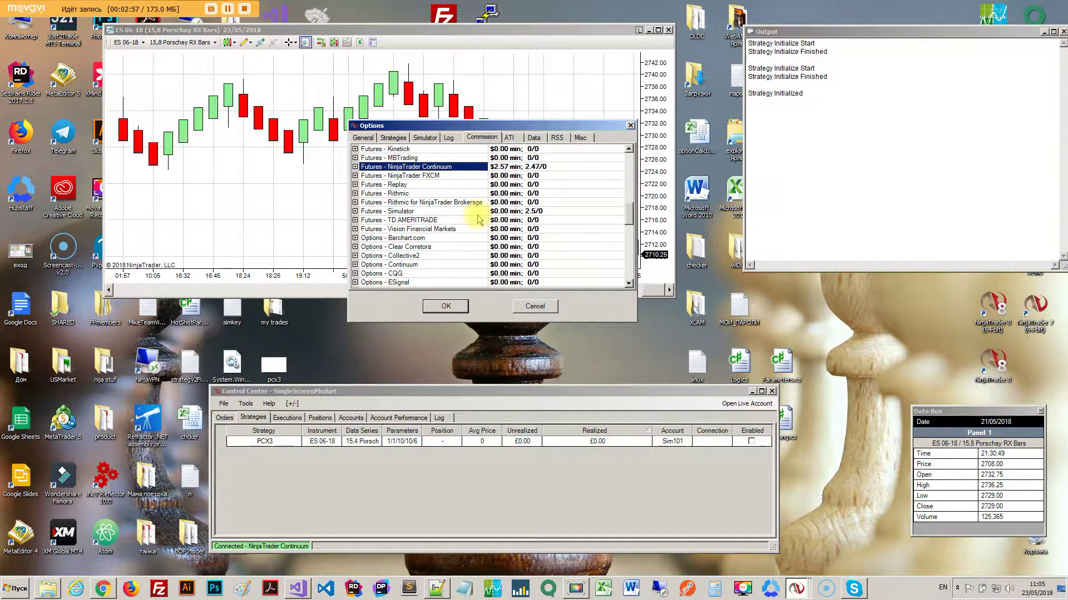
pyautogui.click(407, 185)
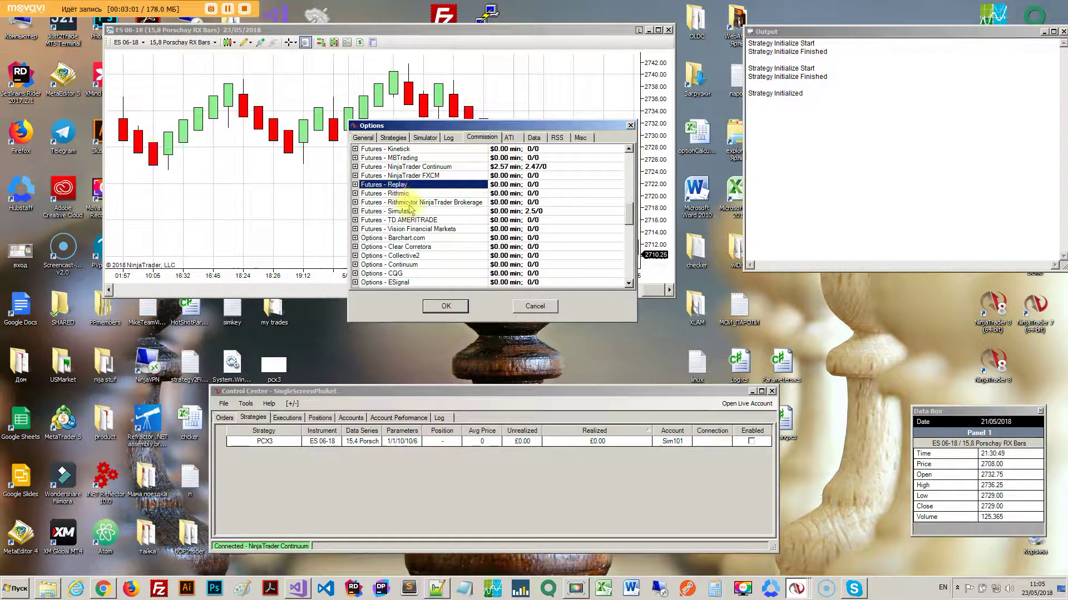
pyautogui.click(403, 212)
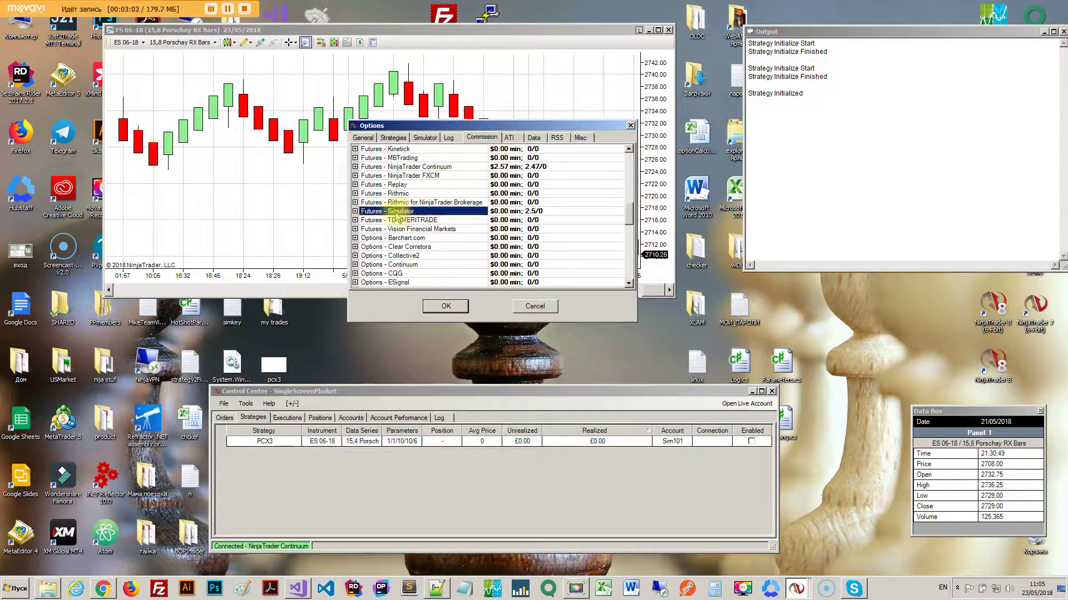
# Expand Futures - Simulator and view its single commission level of 2.5 per unit.
pyautogui.click(355, 211)
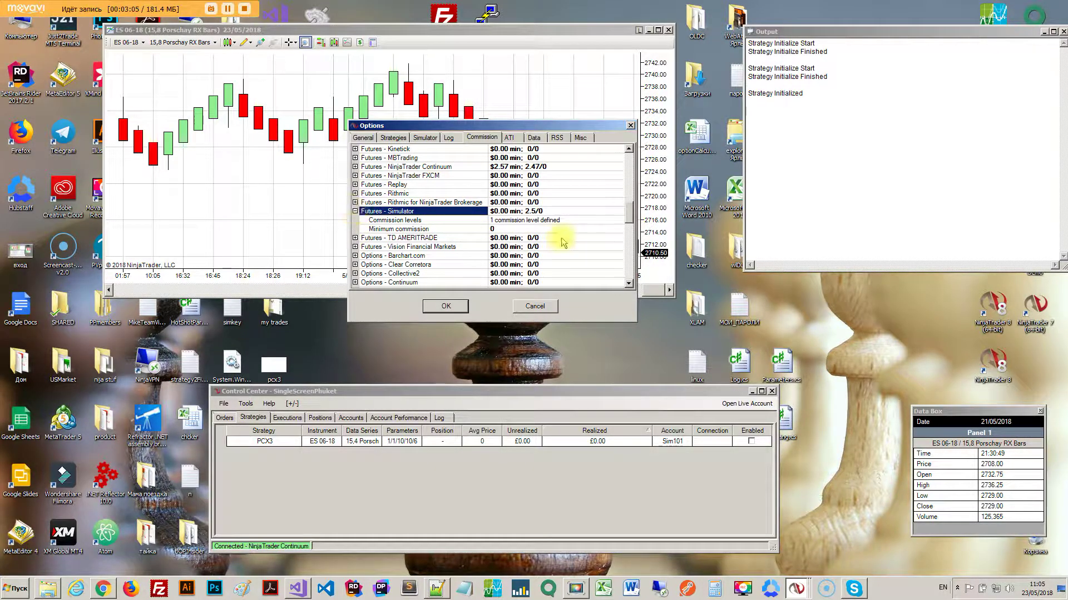
pyautogui.click(604, 220)
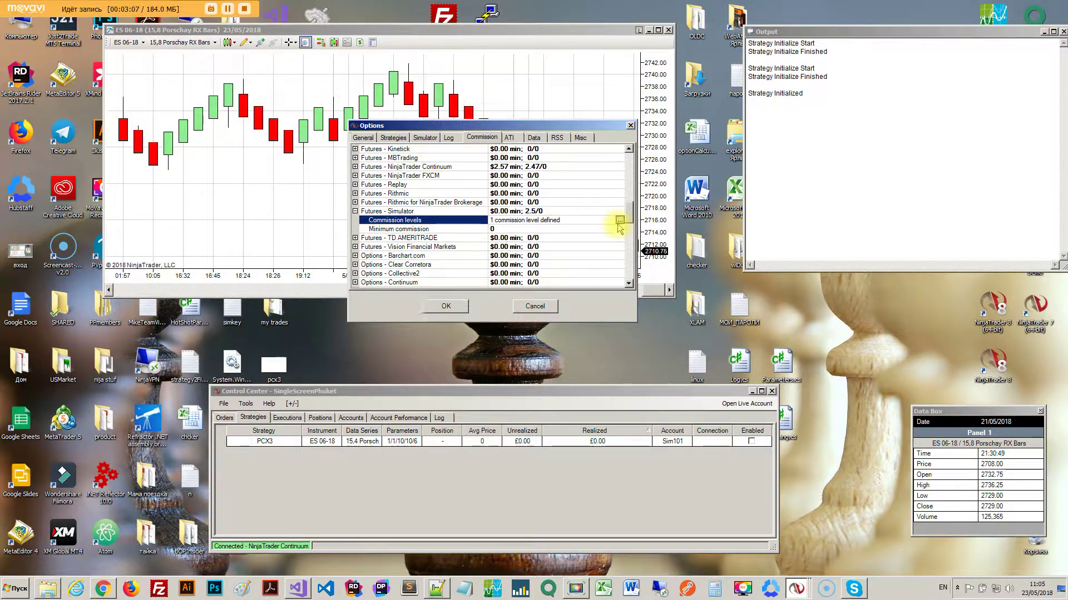
pyautogui.click(619, 222)
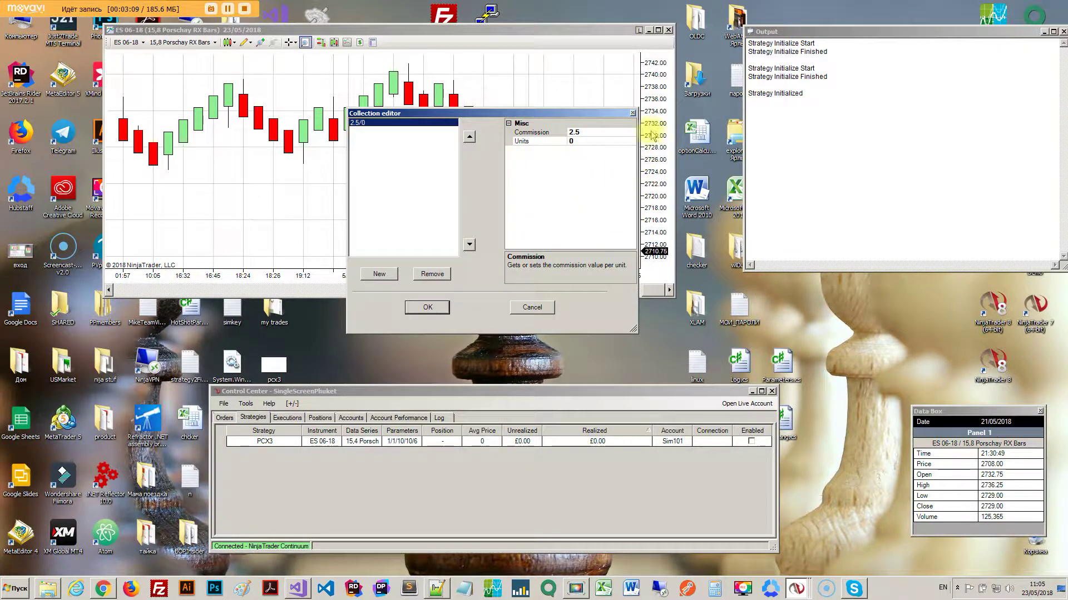
pyautogui.click(632, 117)
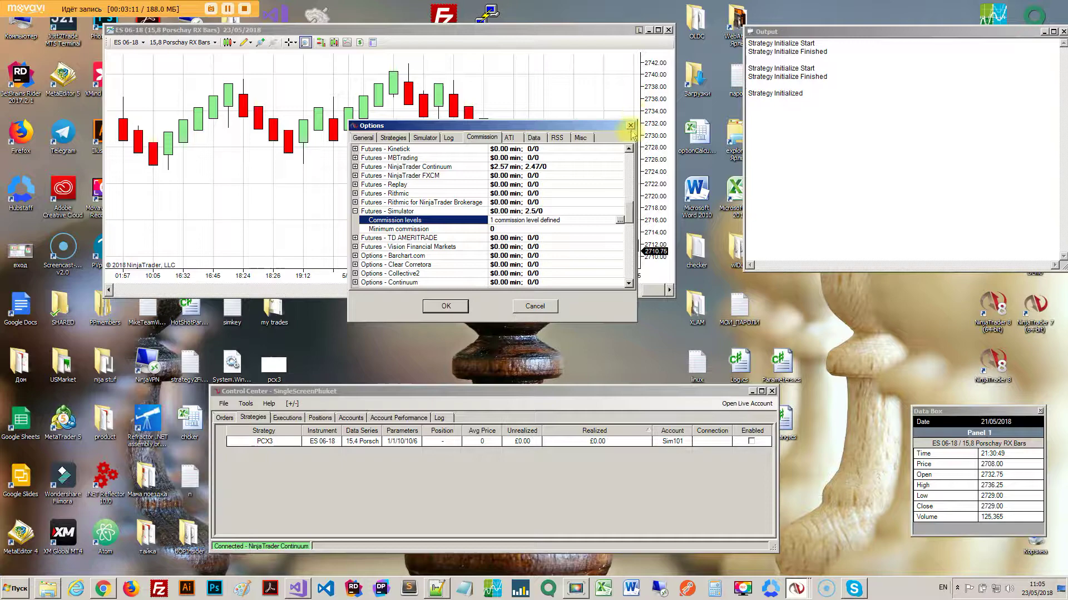
# Close Options, compress the chart to show more price history, and check its strategy settings.
pyautogui.click(633, 117)
pyautogui.moveTo(158, 286); pyautogui.dragTo(662, 286)
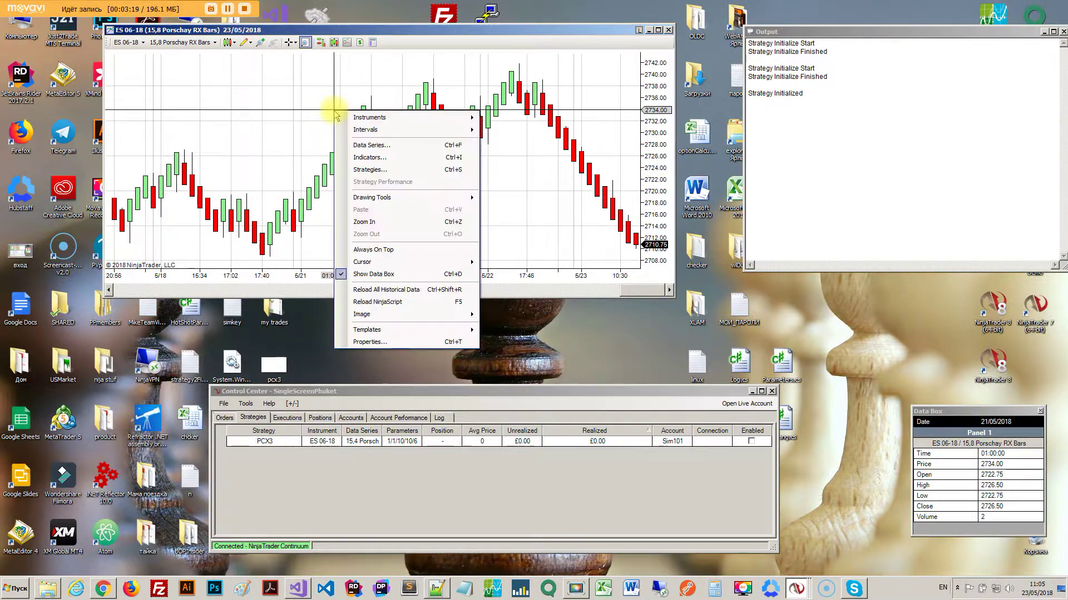
pyautogui.click(369, 169)
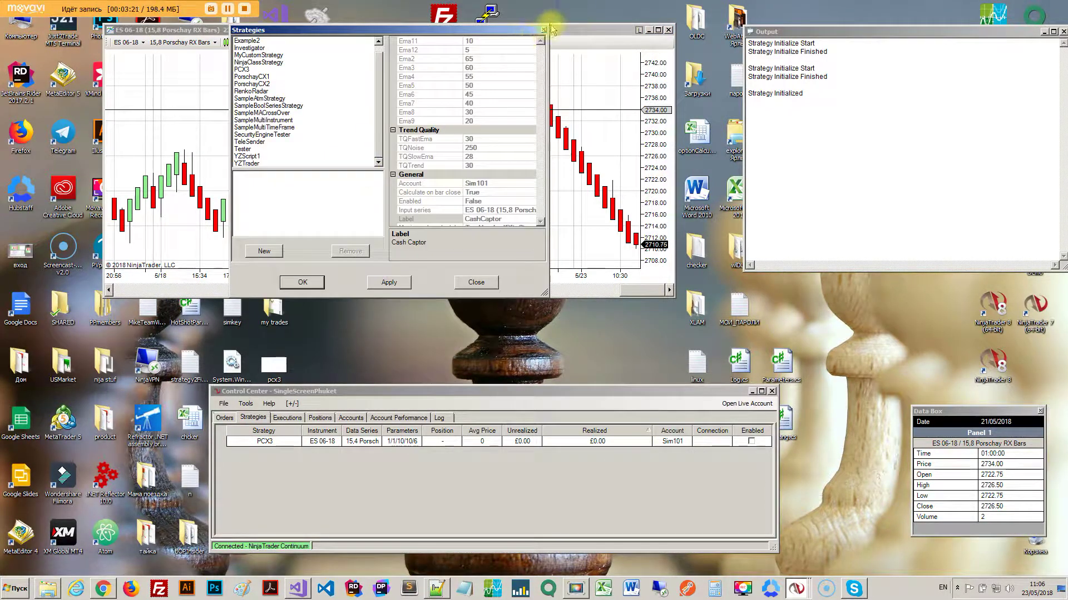
pyautogui.click(543, 29)
# Open a new Strategy Analyzer from the Control Center and move it down and right.
pyautogui.click(246, 404)
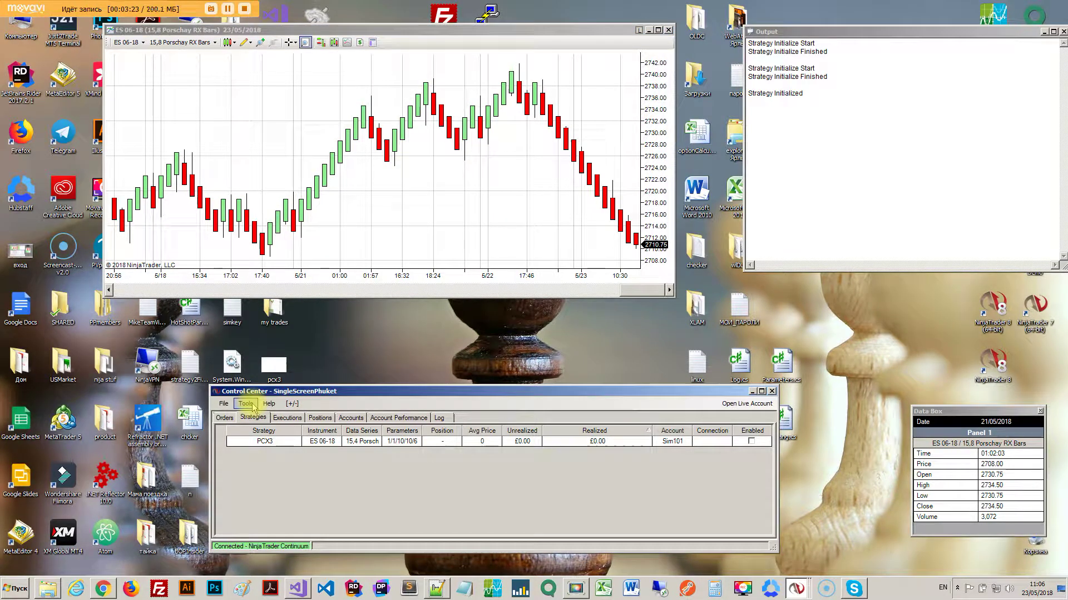
pyautogui.click(249, 408)
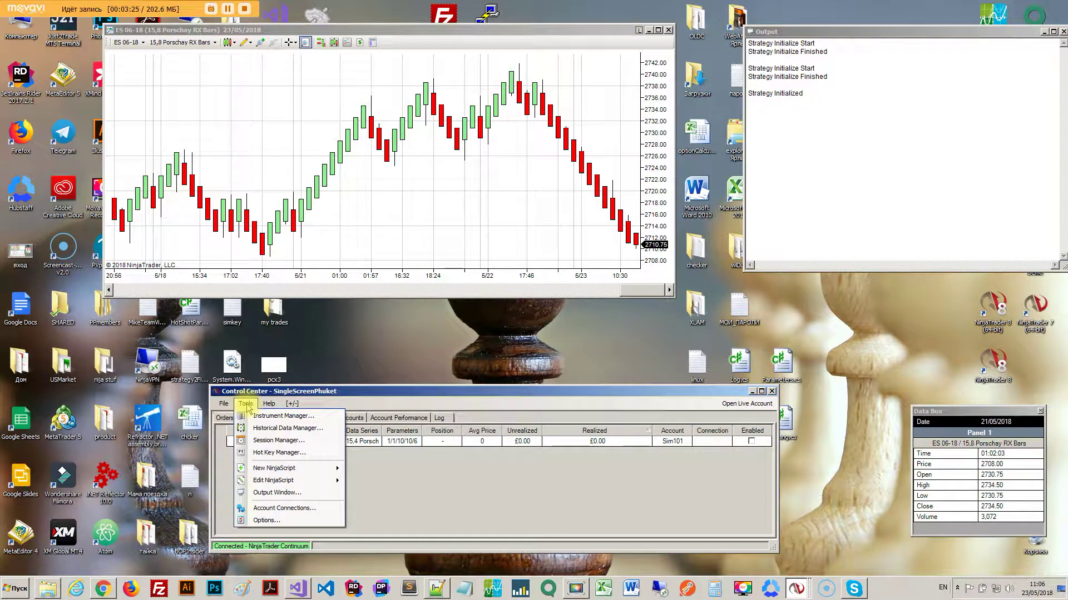
pyautogui.moveTo(224, 405)
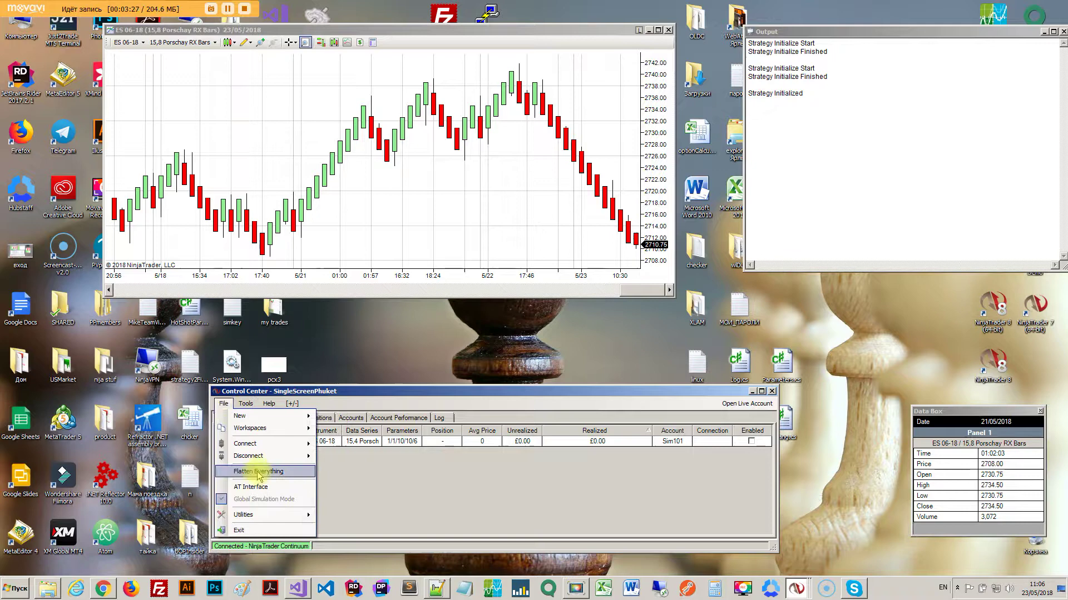
pyautogui.moveTo(261, 416)
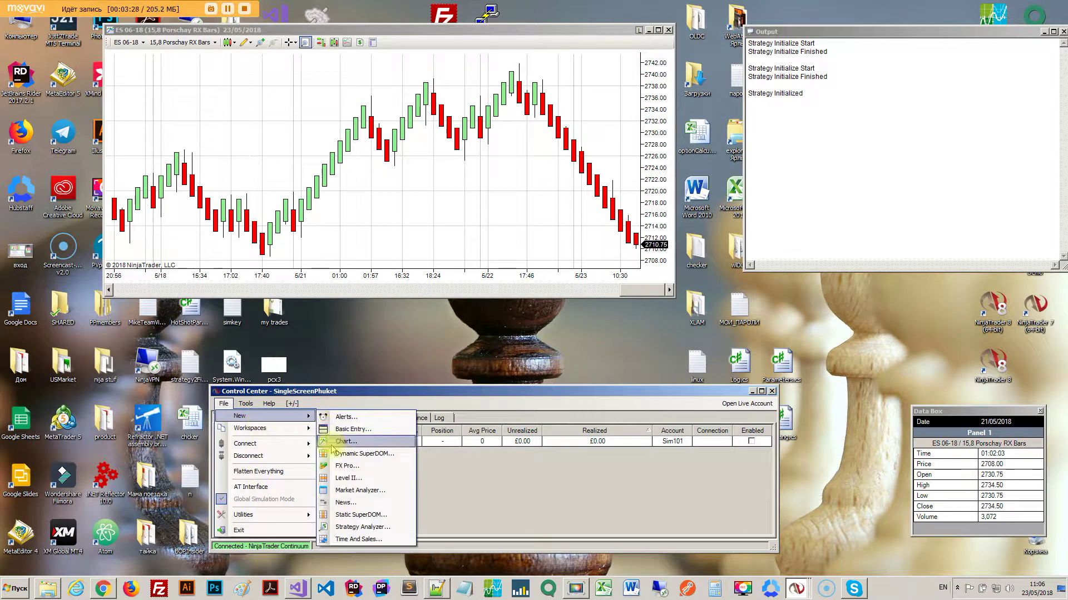
pyautogui.click(363, 527)
pyautogui.moveTo(284, 8); pyautogui.dragTo(438, 68)
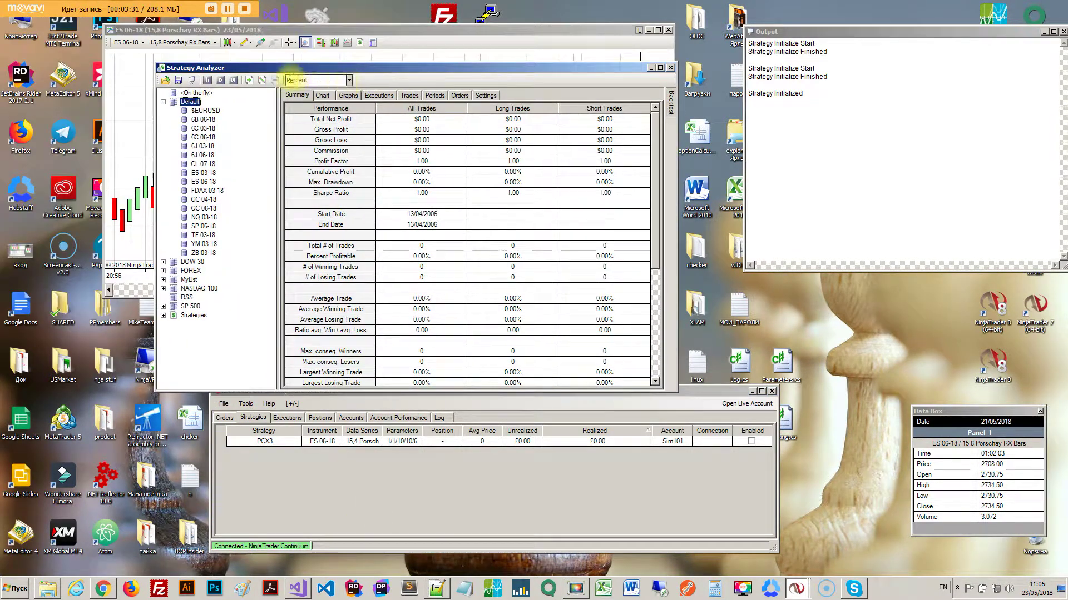
# Open the PCX3 optimization settings and switch the optimizer to Genetic.
pyautogui.click(220, 81)
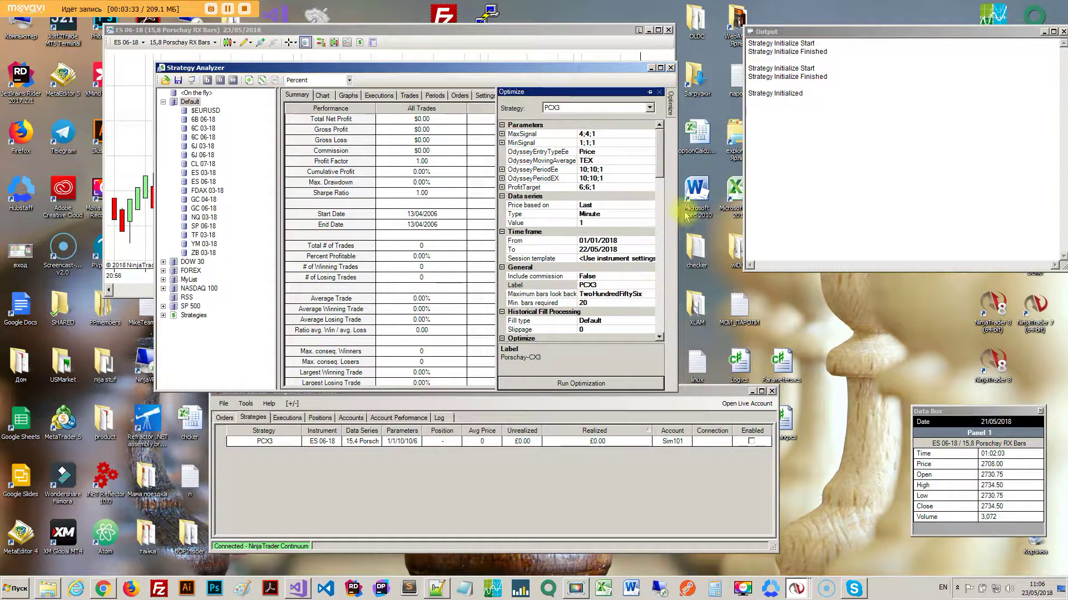
pyautogui.moveTo(663, 172); pyautogui.dragTo(649, 205)
pyautogui.click(592, 232)
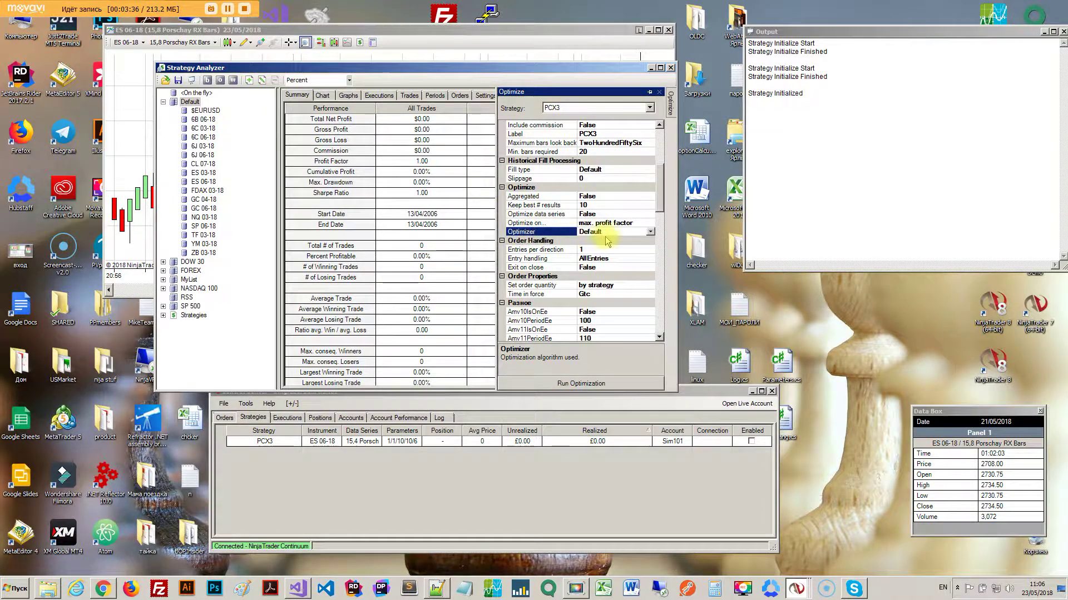
pyautogui.click(650, 232)
pyautogui.click(591, 250)
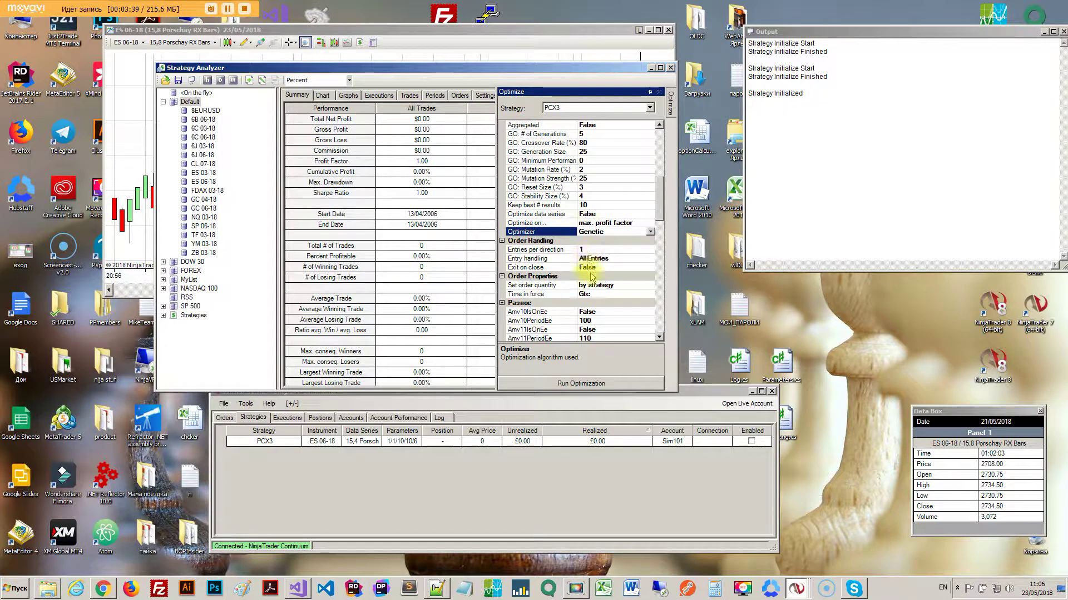
pyautogui.moveTo(663, 195); pyautogui.dragTo(662, 199)
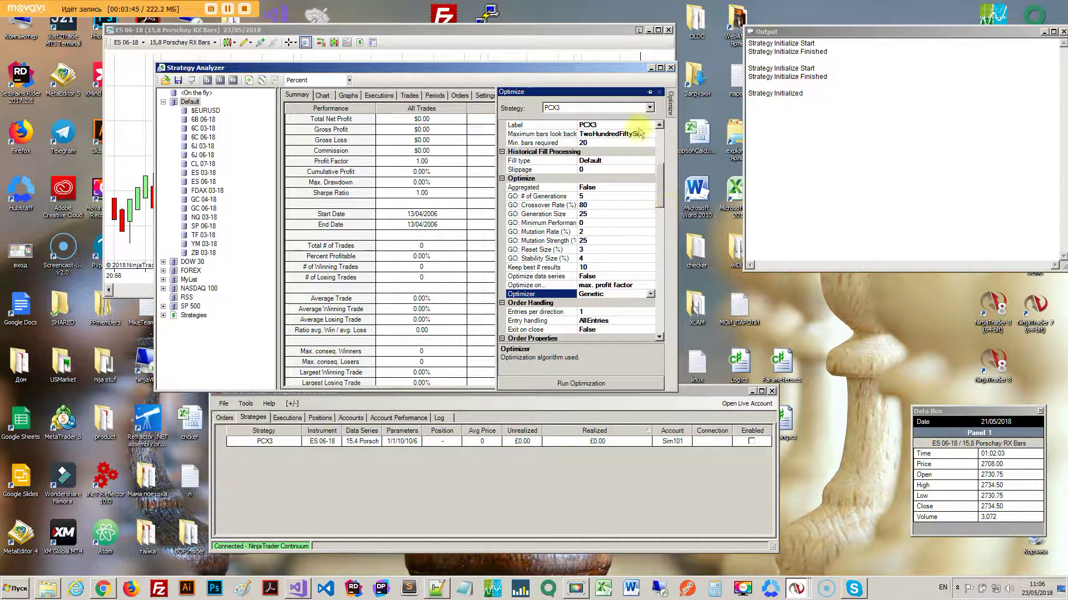
pyautogui.click(556, 276)
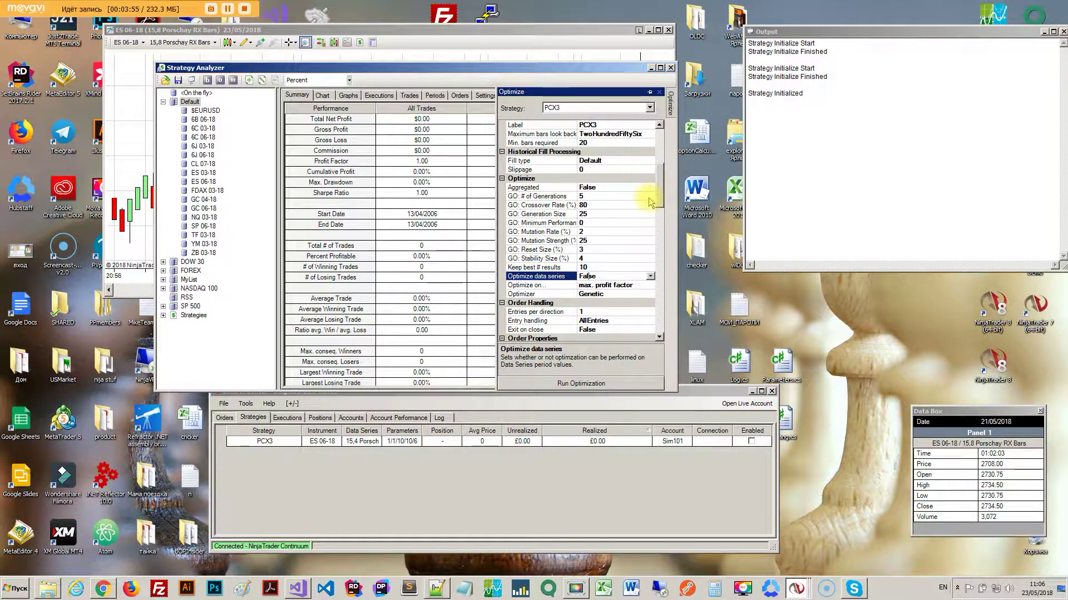
# Set Optimize data series to True.
pyautogui.click(650, 277)
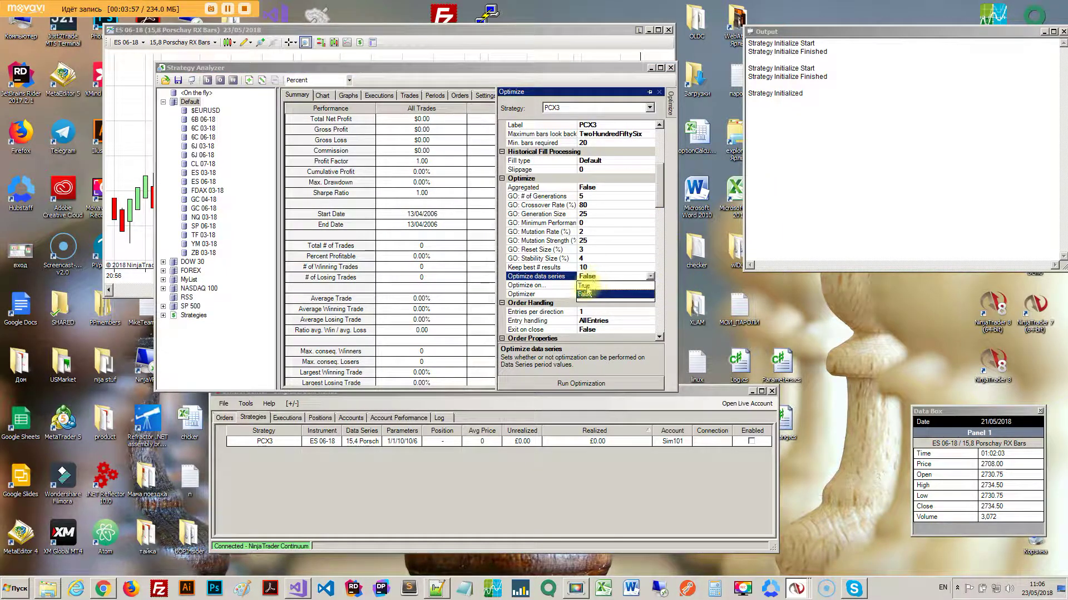
pyautogui.click(651, 278)
pyautogui.scroll(2, 661, 202)
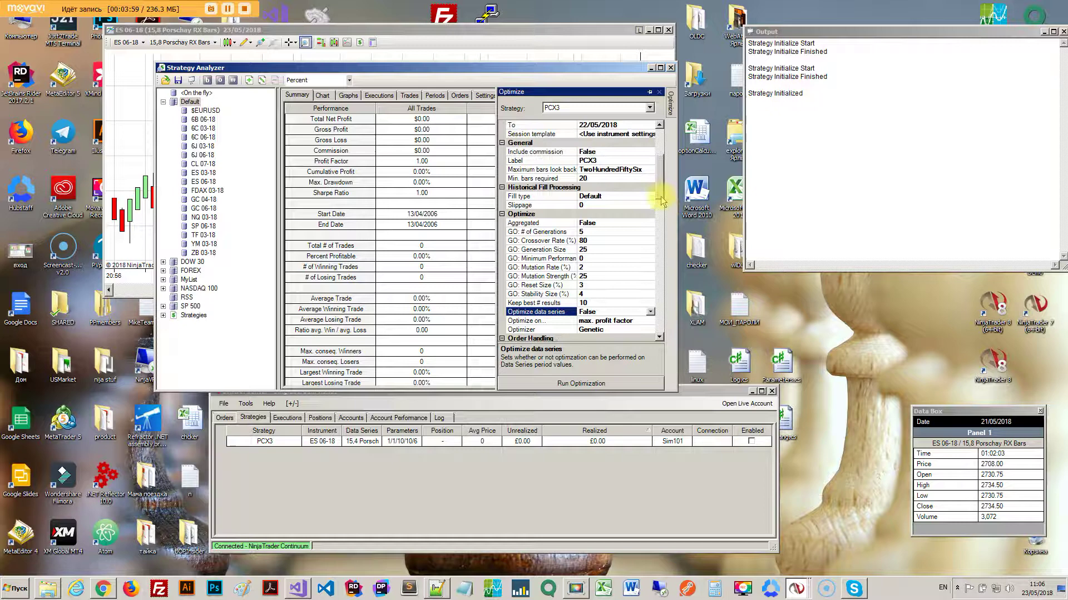
pyautogui.scroll(1, 661, 201)
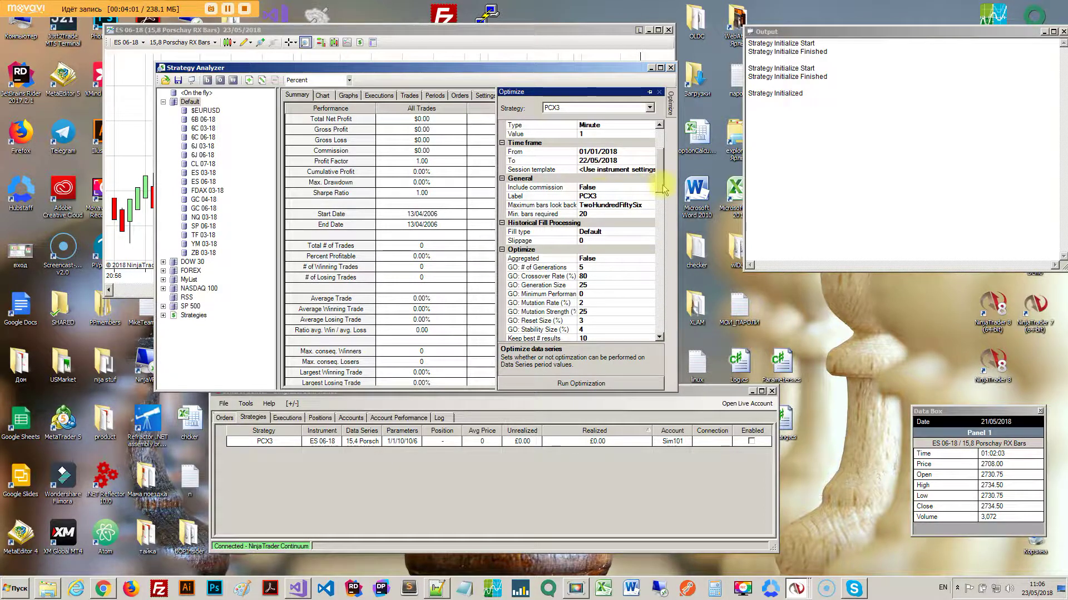
pyautogui.scroll(1, 614, 184)
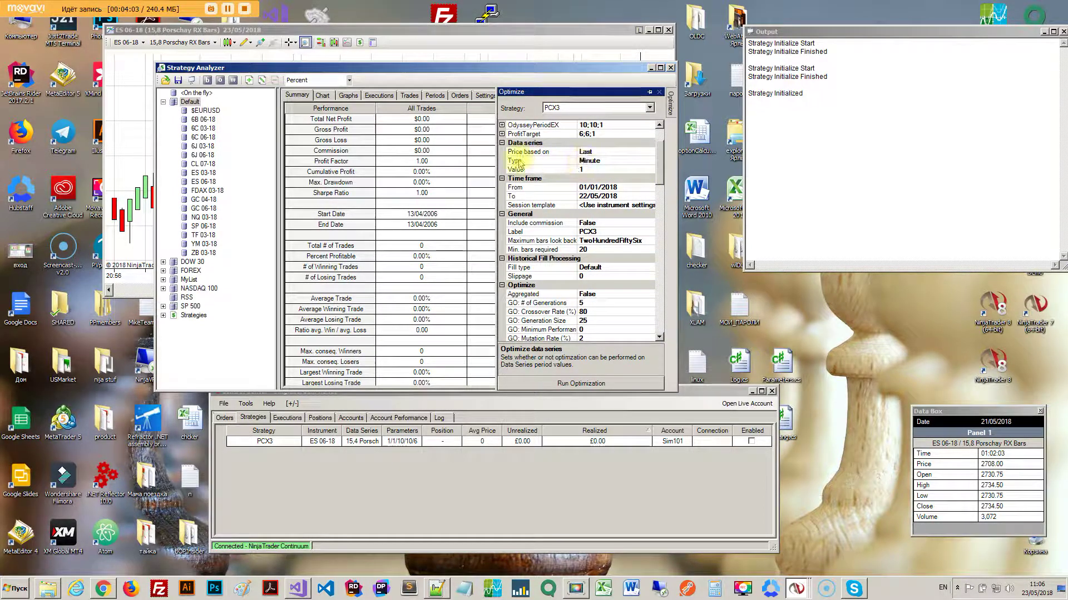
pyautogui.scroll(-3, 659, 179)
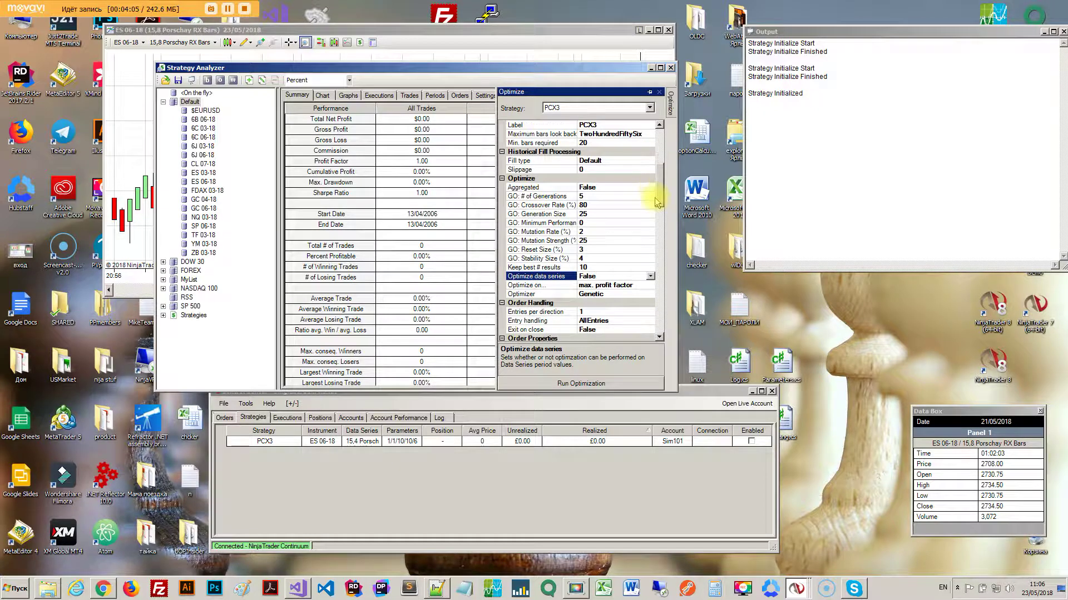
pyautogui.click(650, 276)
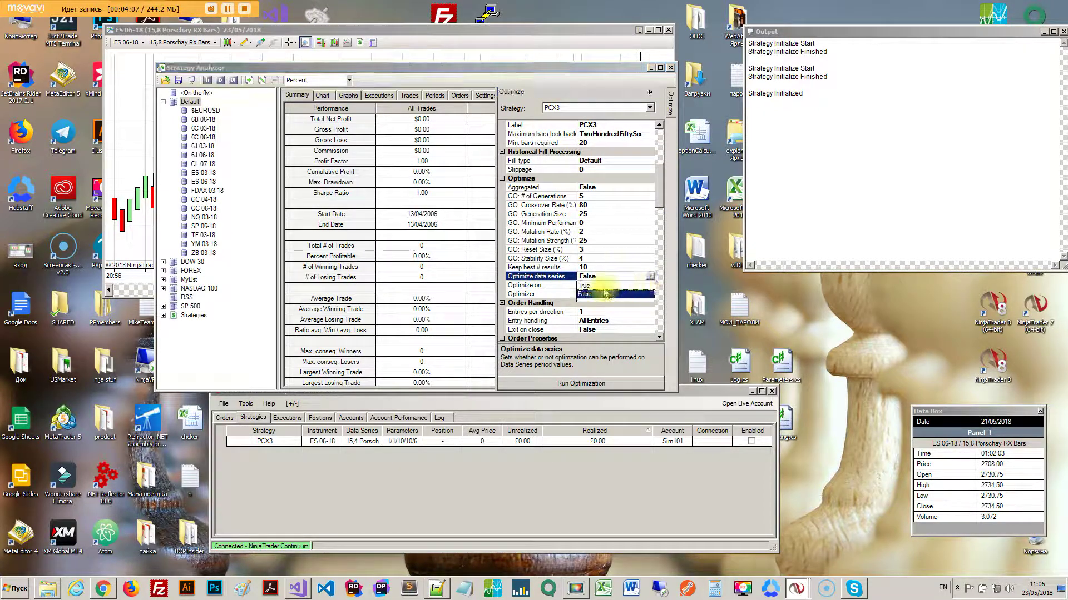
pyautogui.click(612, 294)
# Expand and collapse the Data series Value range settings.
pyautogui.scroll(1, 663, 195)
pyautogui.scroll(3, 661, 195)
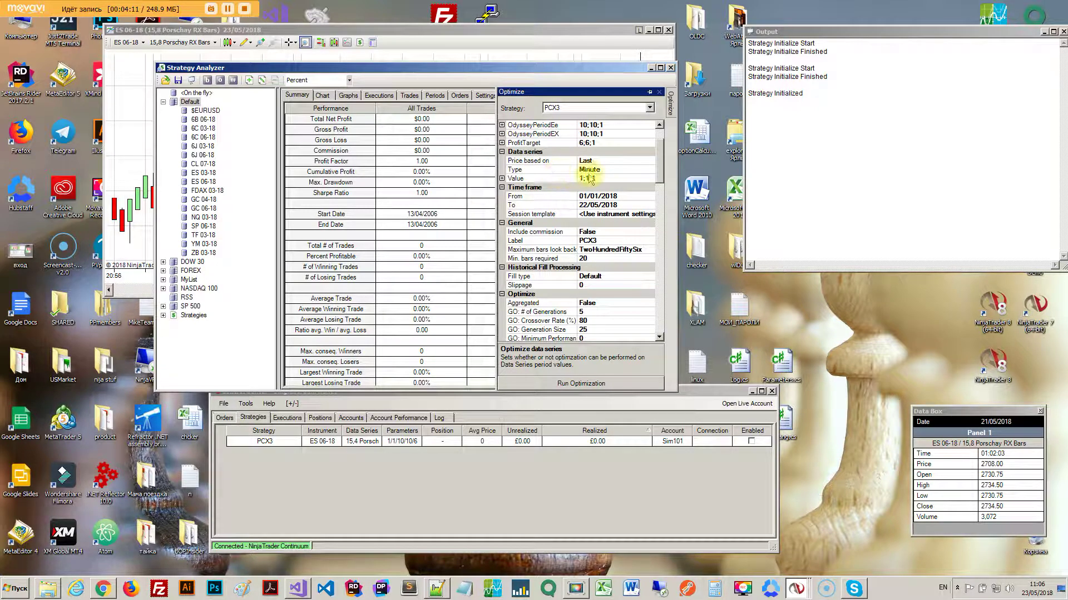
pyautogui.doubleClick(516, 179)
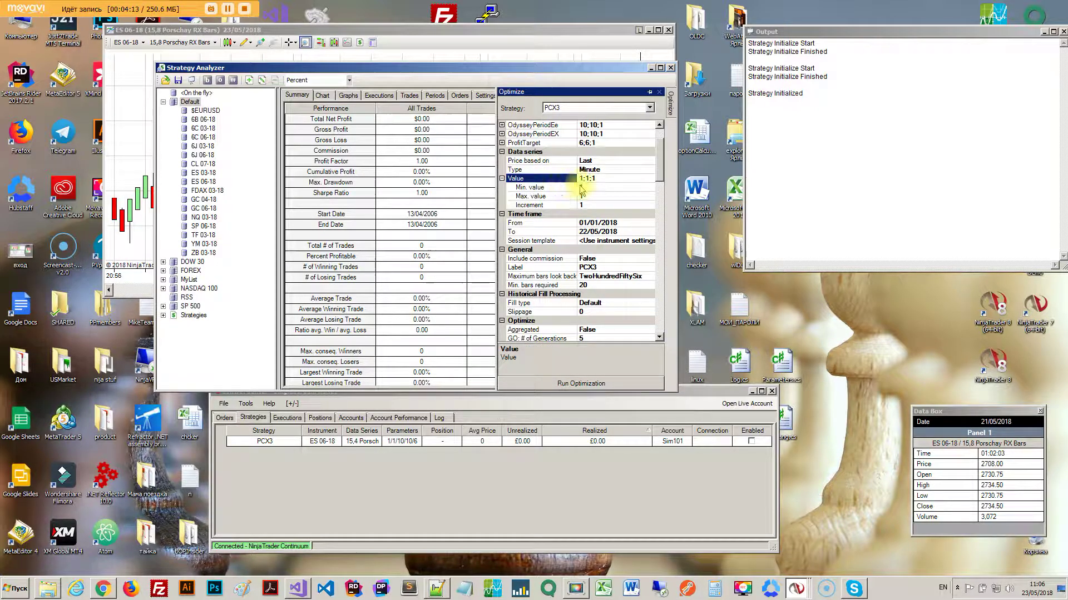
pyautogui.click(502, 179)
pyautogui.moveTo(658, 174); pyautogui.dragTo(658, 202)
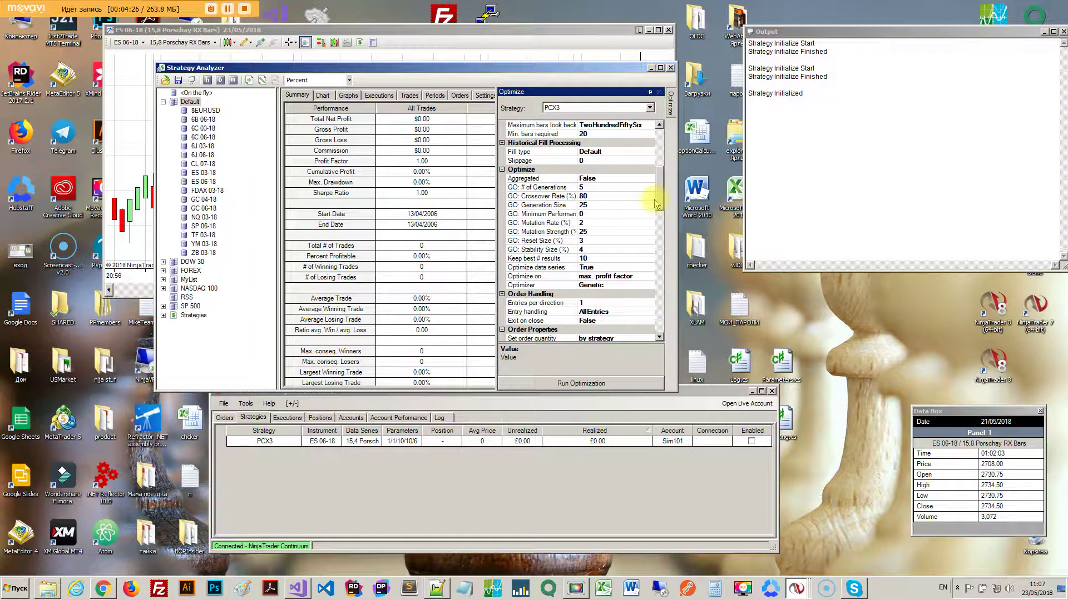
# After trying max. net profit and max. % profitable, optimize on my system quality number and close Strategy Analyzer.
pyautogui.click(525, 276)
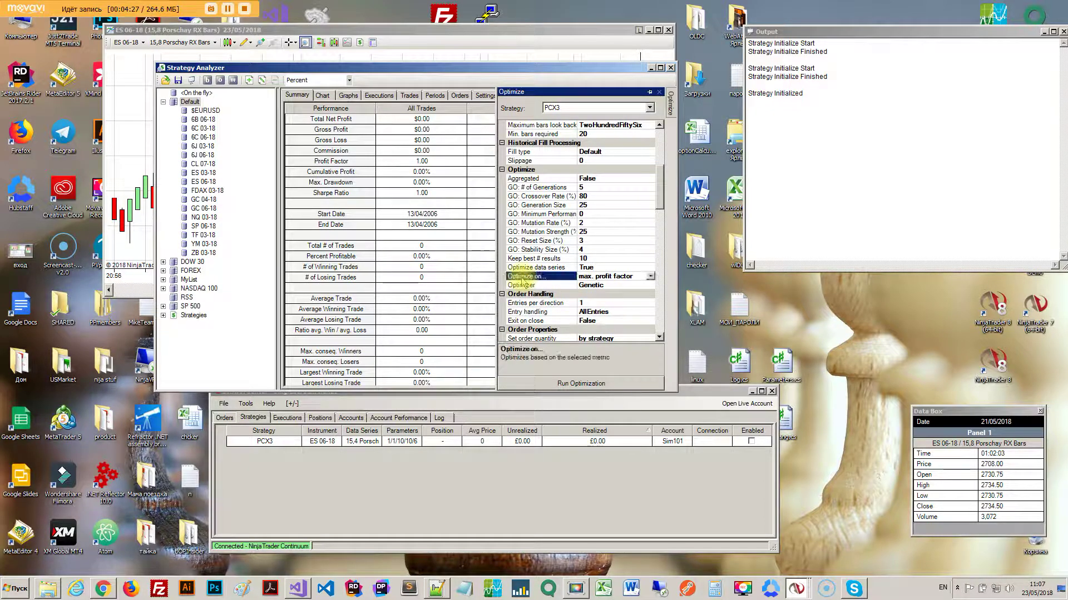
pyautogui.click(640, 276)
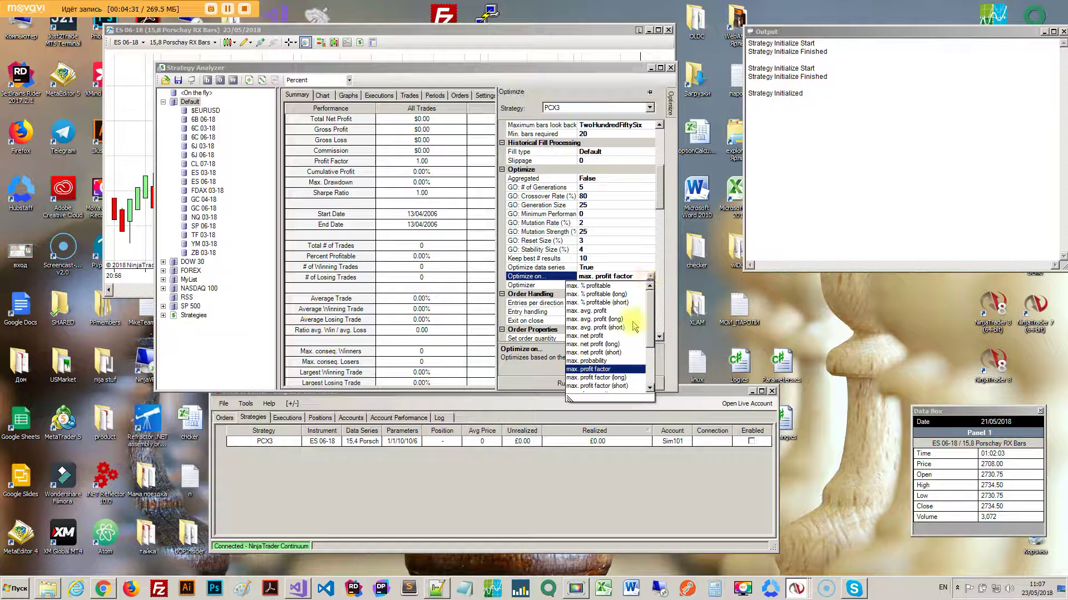
pyautogui.click(589, 336)
pyautogui.click(649, 277)
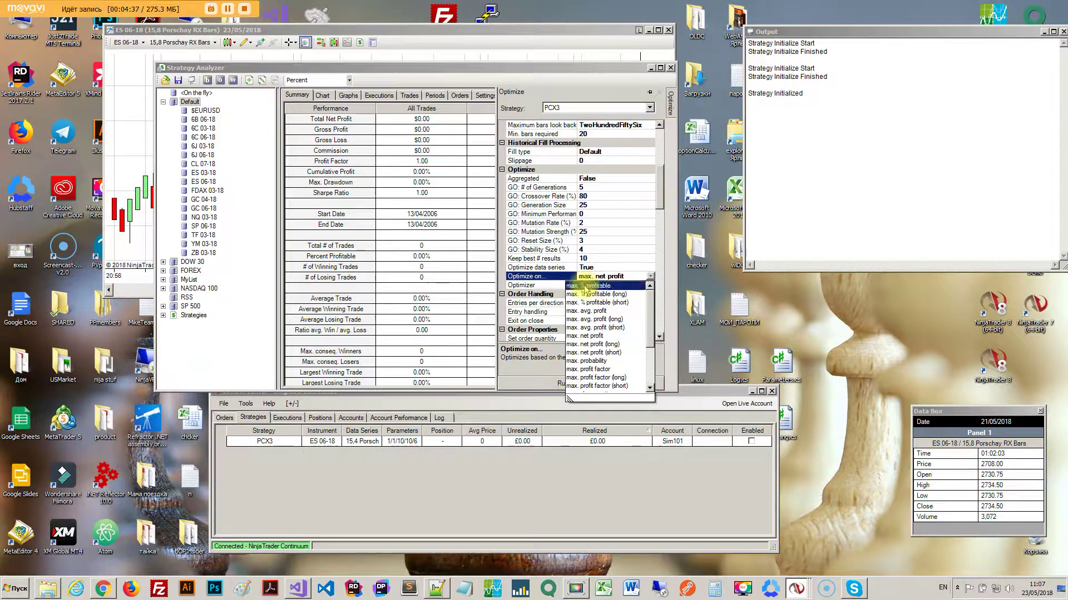
pyautogui.click(640, 286)
pyautogui.click(650, 277)
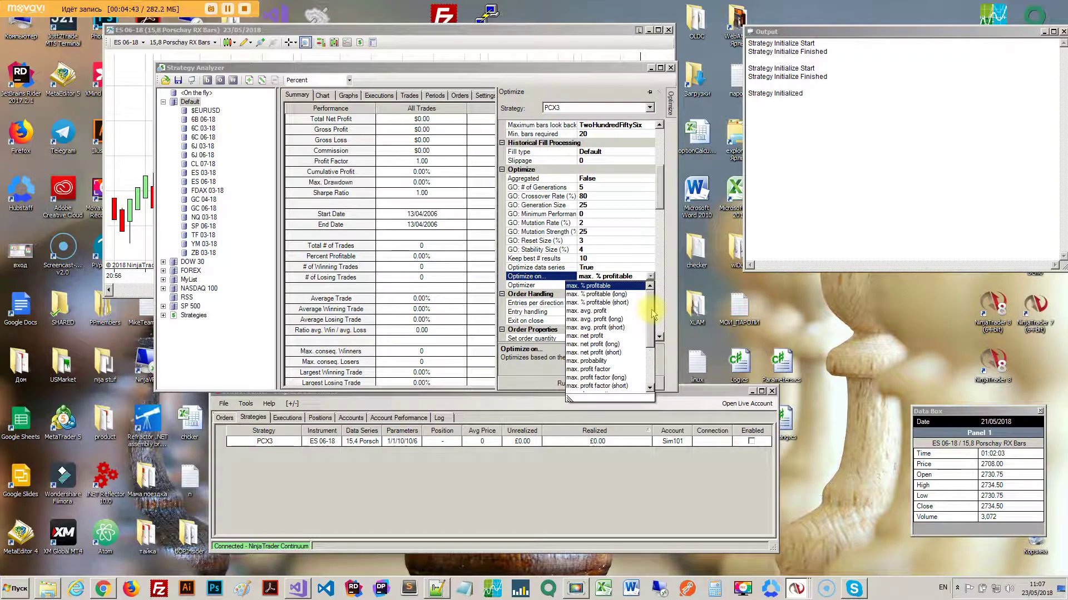
pyautogui.scroll(-1, 634, 323)
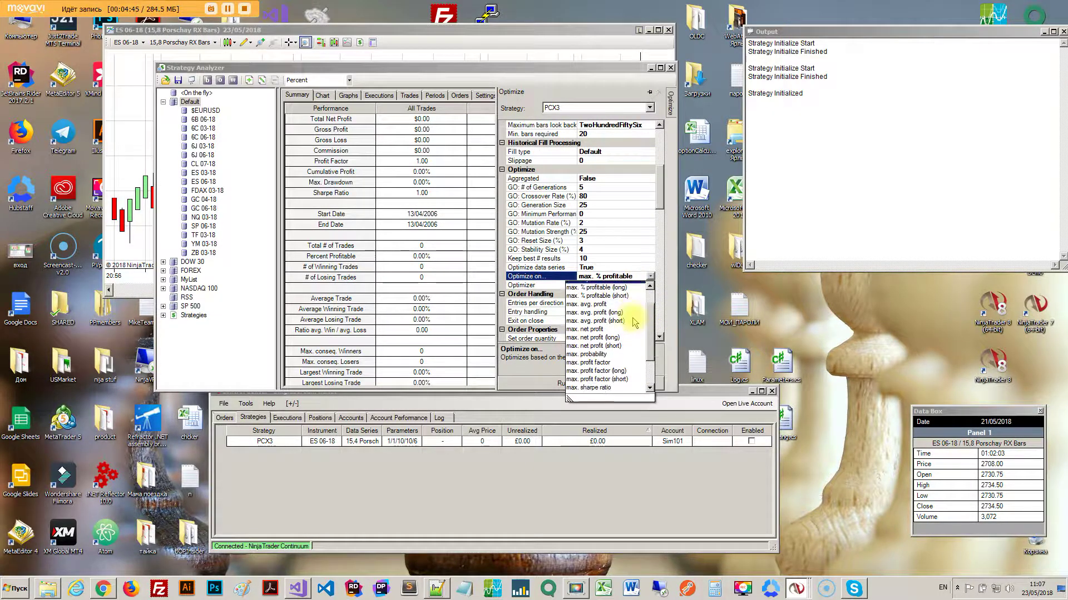
pyautogui.scroll(-3, 634, 322)
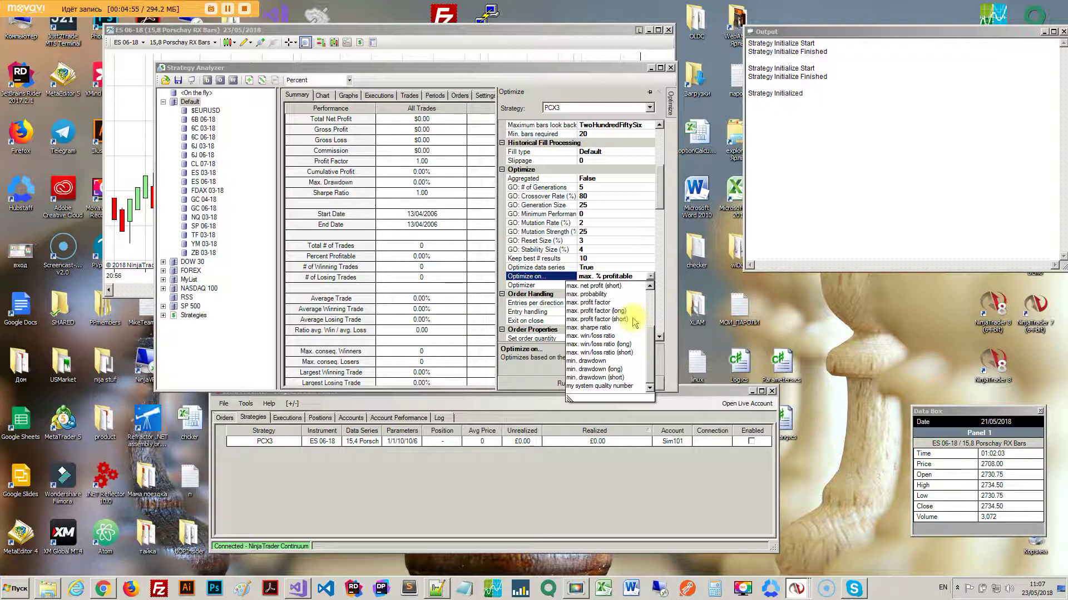
pyautogui.click(608, 386)
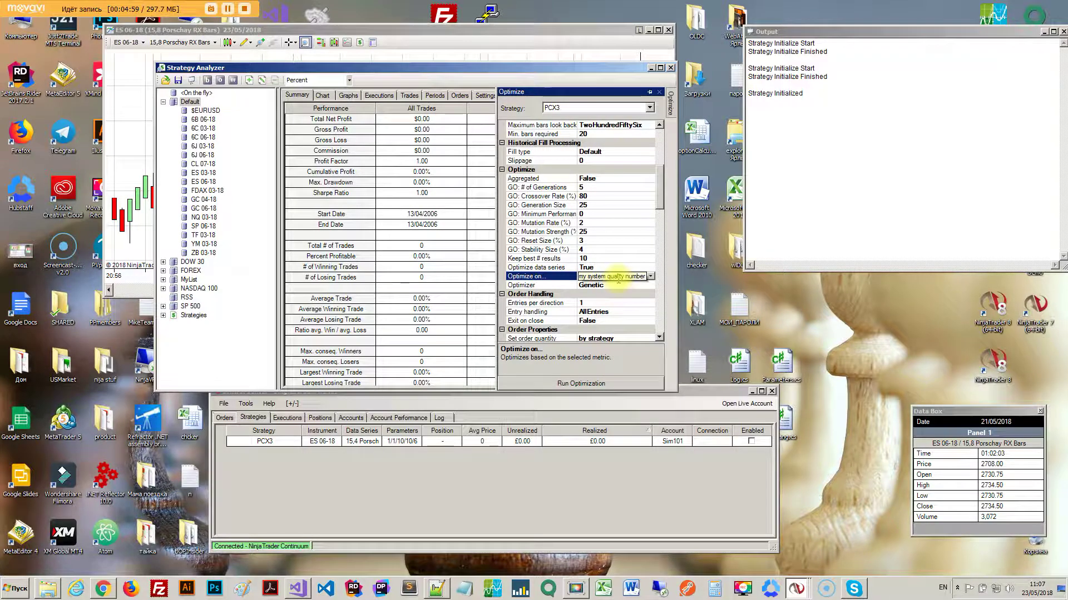
pyautogui.click(671, 68)
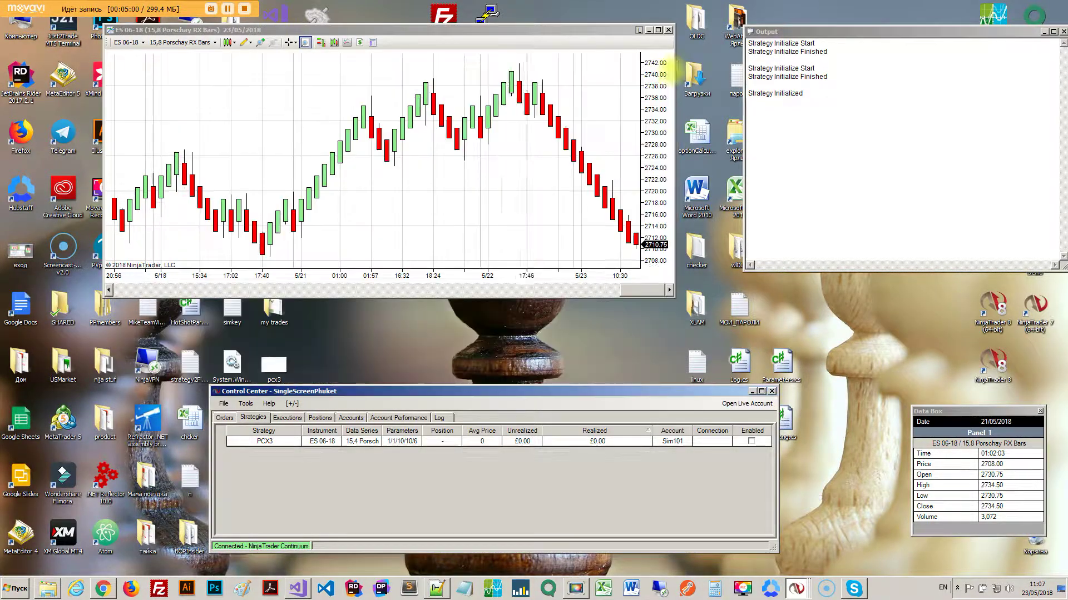
# In Visual Studio, close PCX3.cs and replace MyOptimizer.cs's display name with 'Golden Coef'.
pyautogui.click(305, 595)
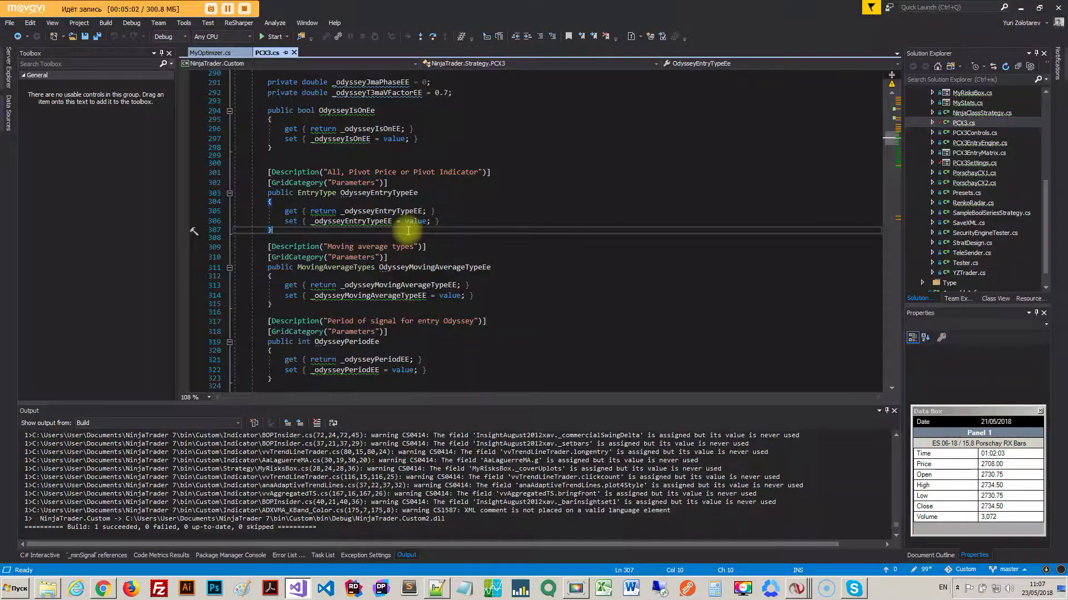
pyautogui.click(295, 53)
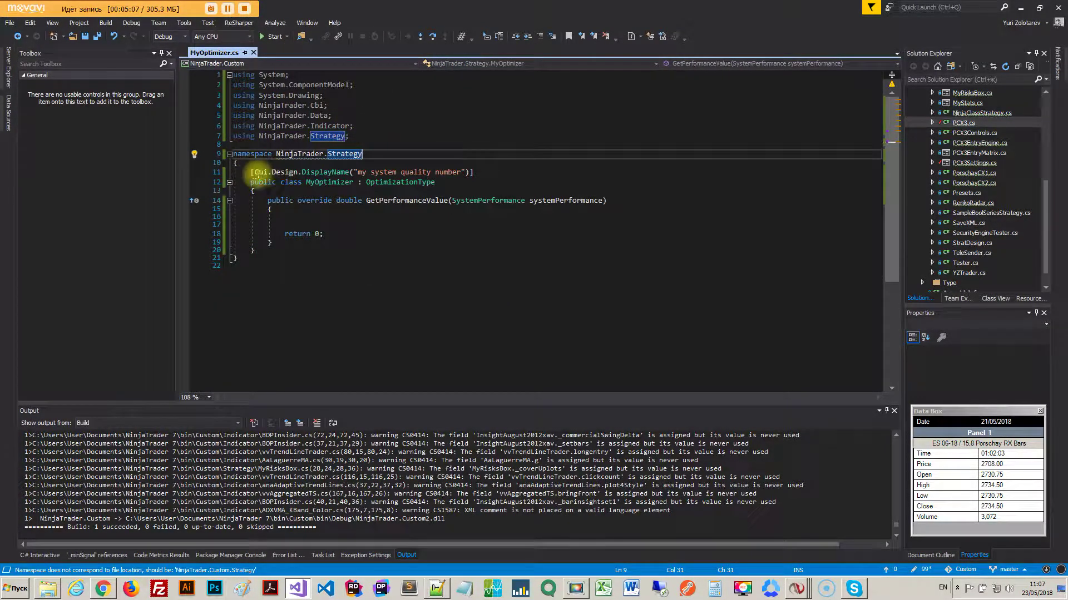
pyautogui.moveTo(258, 173); pyautogui.dragTo(459, 172)
pyautogui.write('G')
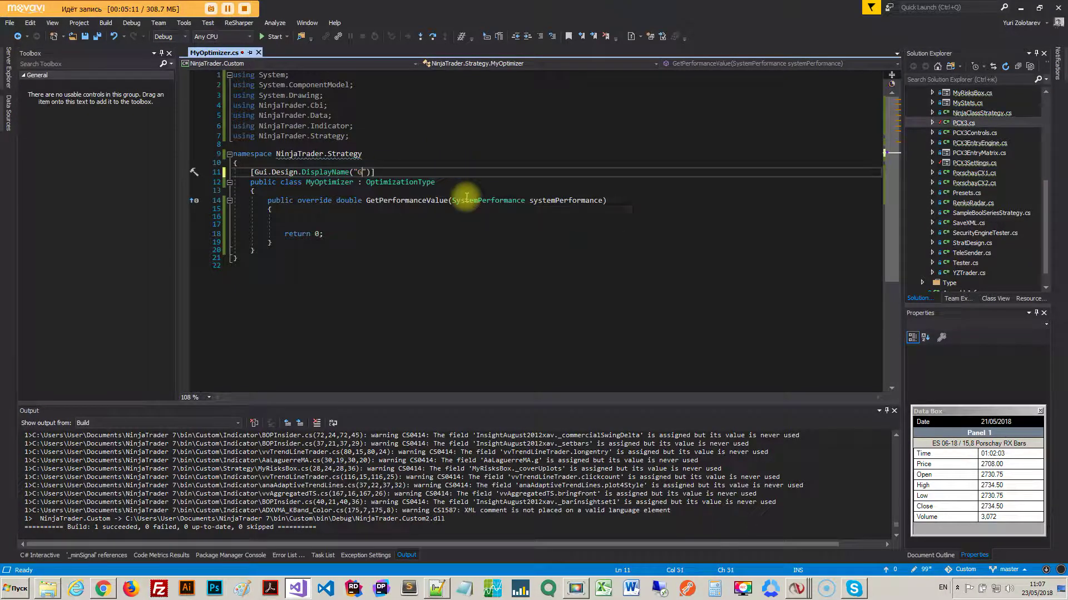
pyautogui.write('olden Coef')
pyautogui.doubleClick(320, 183)
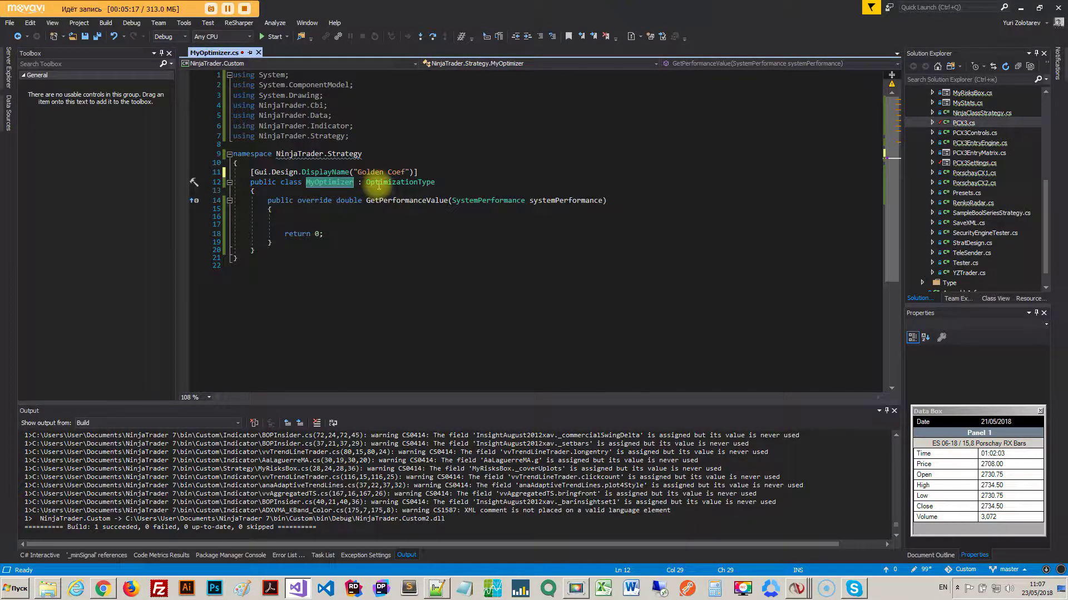
pyautogui.click(438, 182)
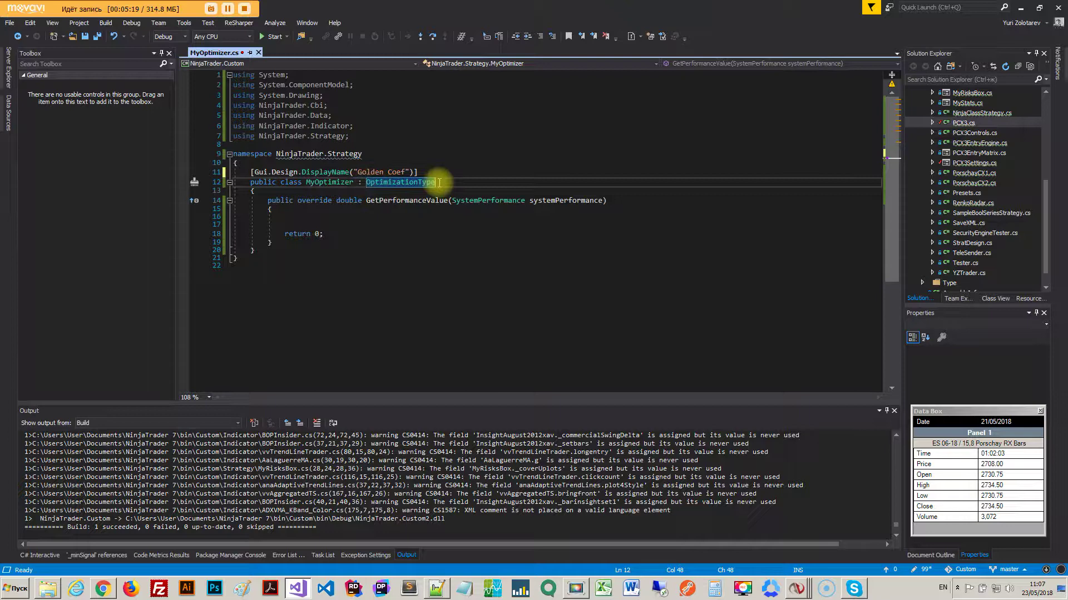
pyautogui.moveTo(267, 201)
pyautogui.mouseDown()
pyautogui.moveTo(615, 209)
pyautogui.moveTo(615, 245)
pyautogui.moveTo(303, 215)
pyautogui.mouseUp()
pyautogui.click(320, 203)
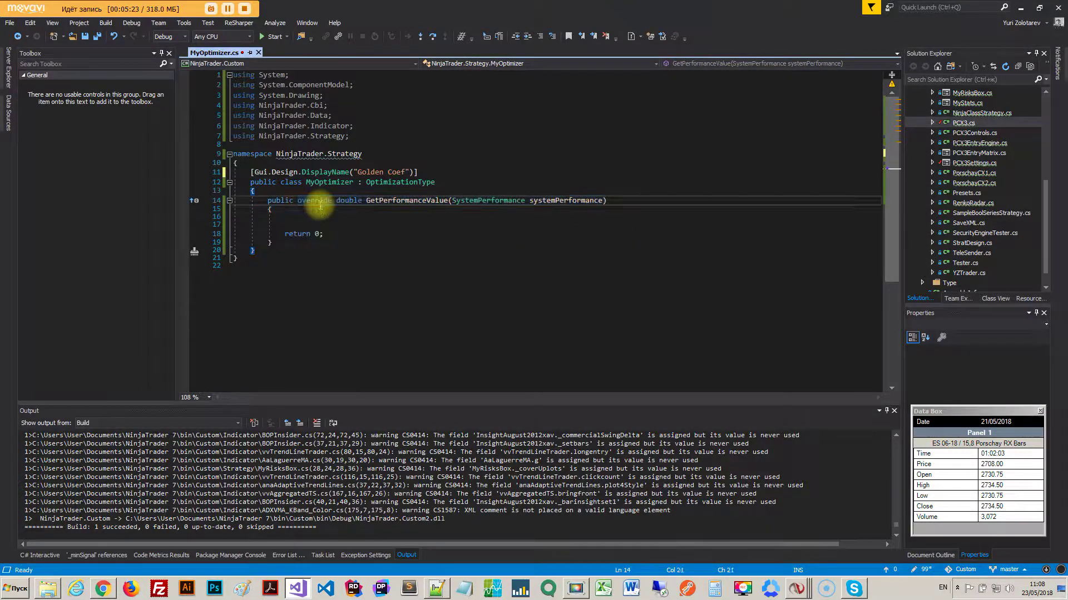
pyautogui.click(292, 233)
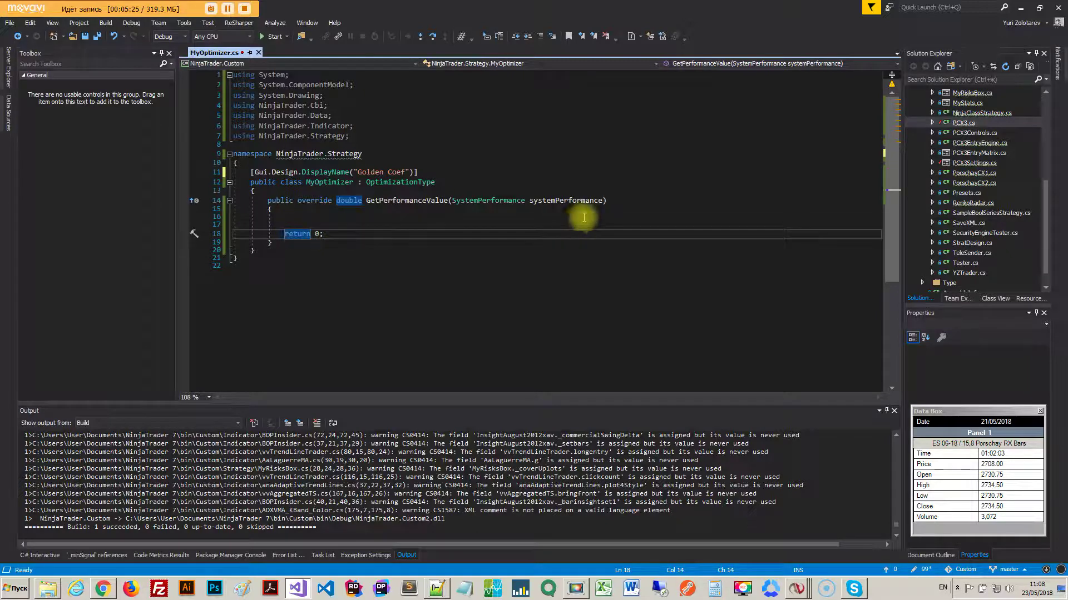
pyautogui.doubleClick(568, 201)
pyautogui.click(308, 224)
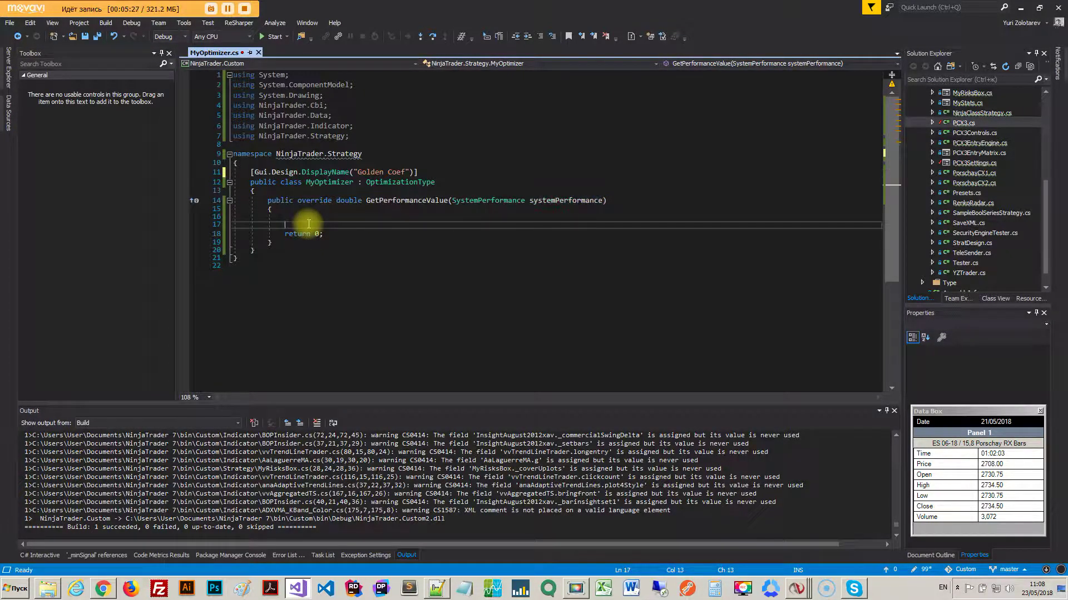
pyautogui.moveTo(283, 233); pyautogui.dragTo(333, 234)
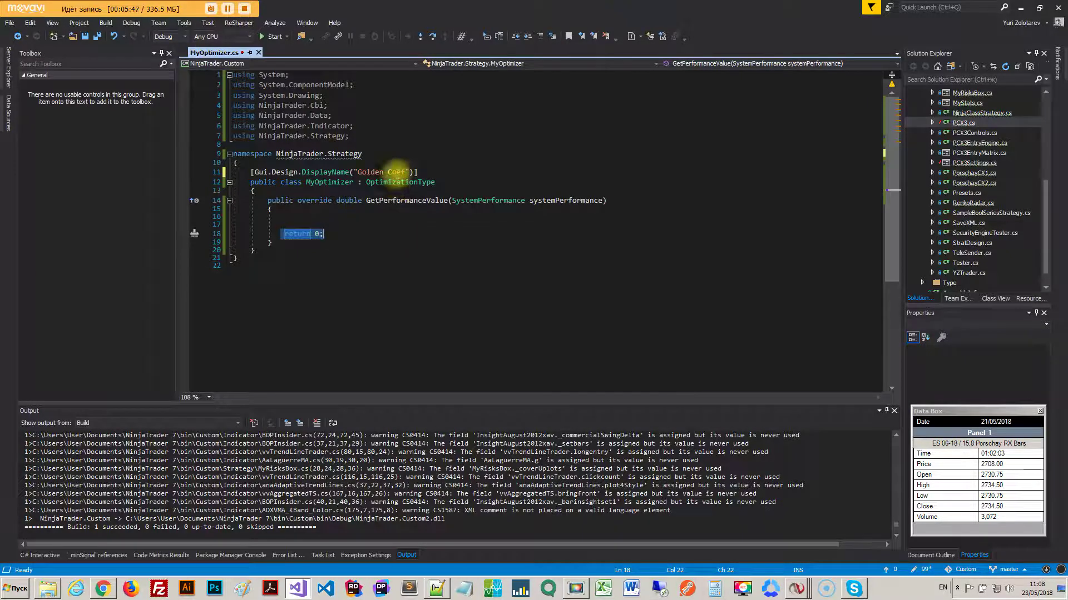
pyautogui.click(300, 227)
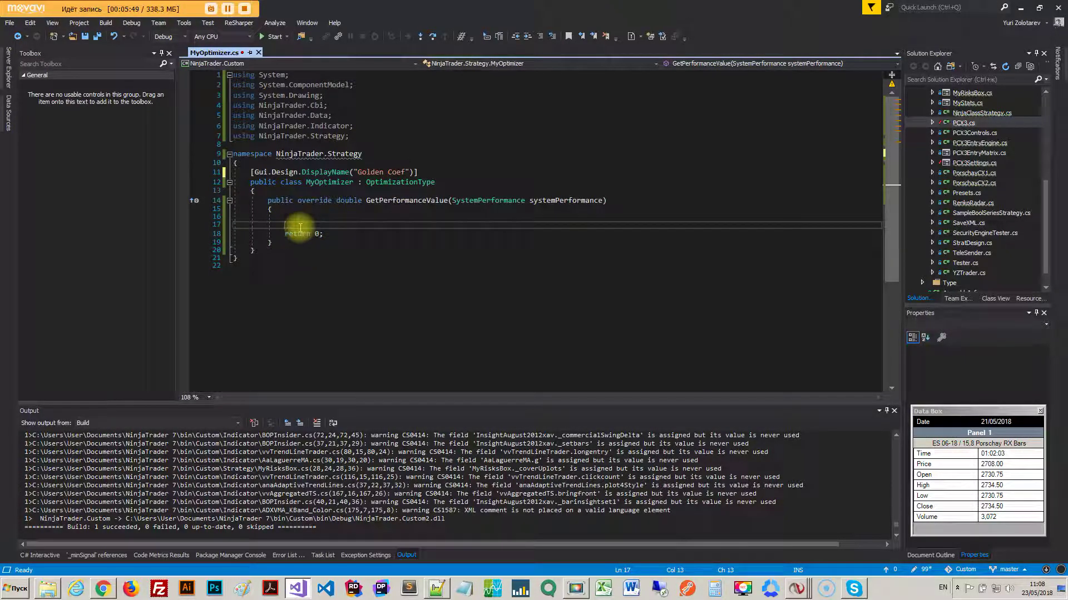